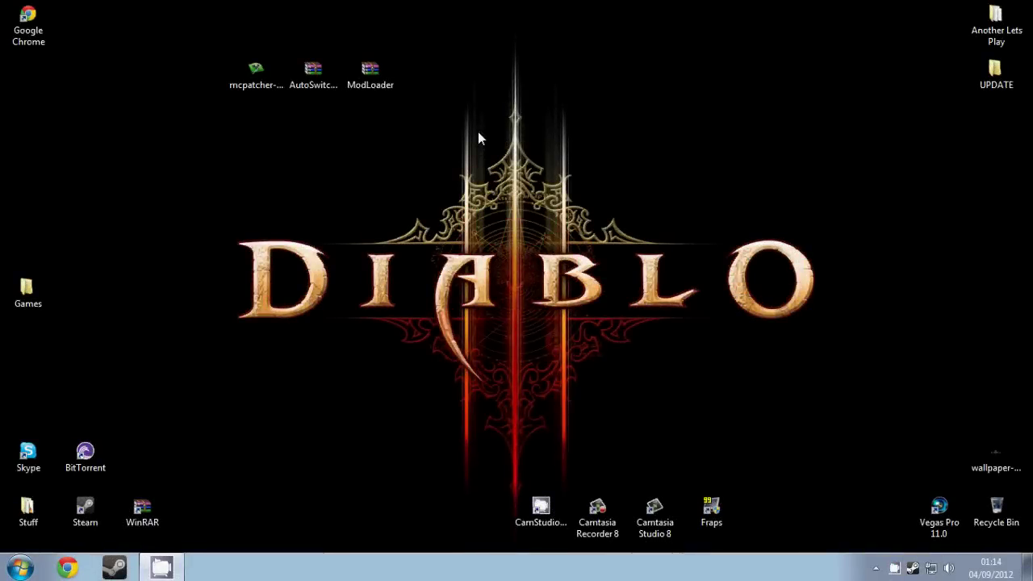
# Select the downloaded mcpatcher, AutoSwitch and ModLoader files together on the desktop
pyautogui.click(19, 568)
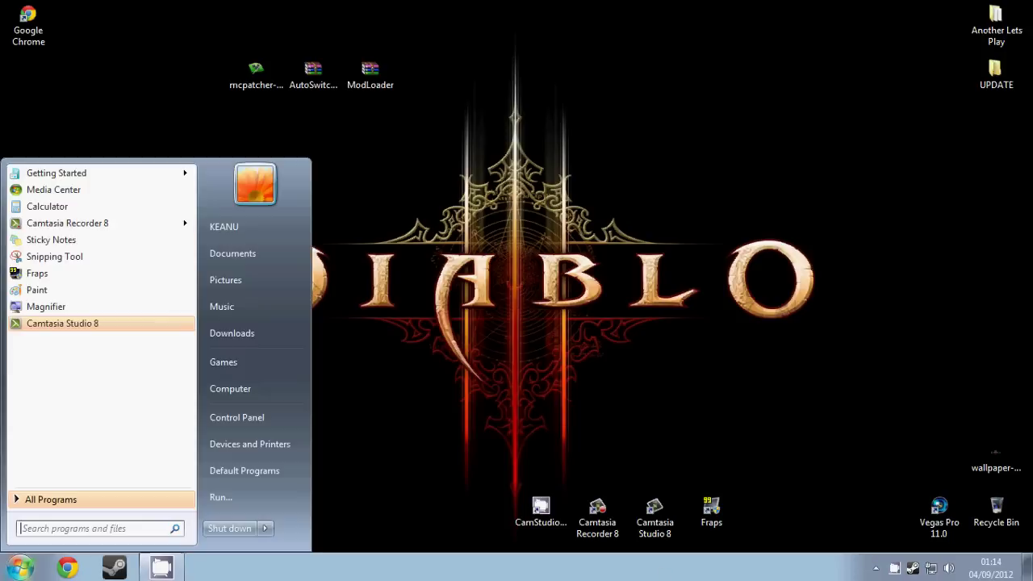
pyautogui.click(447, 330)
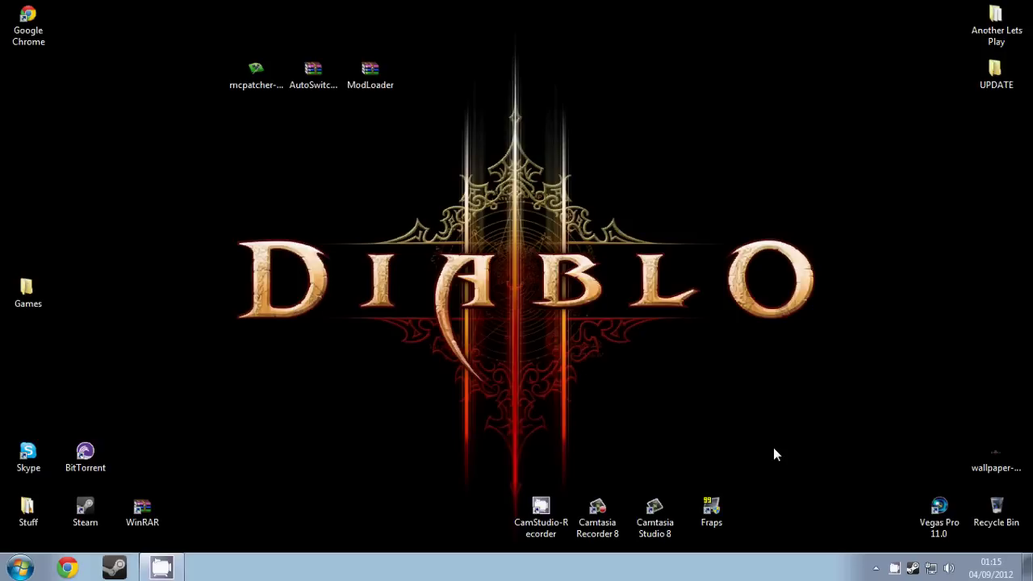
pyautogui.click(311, 71)
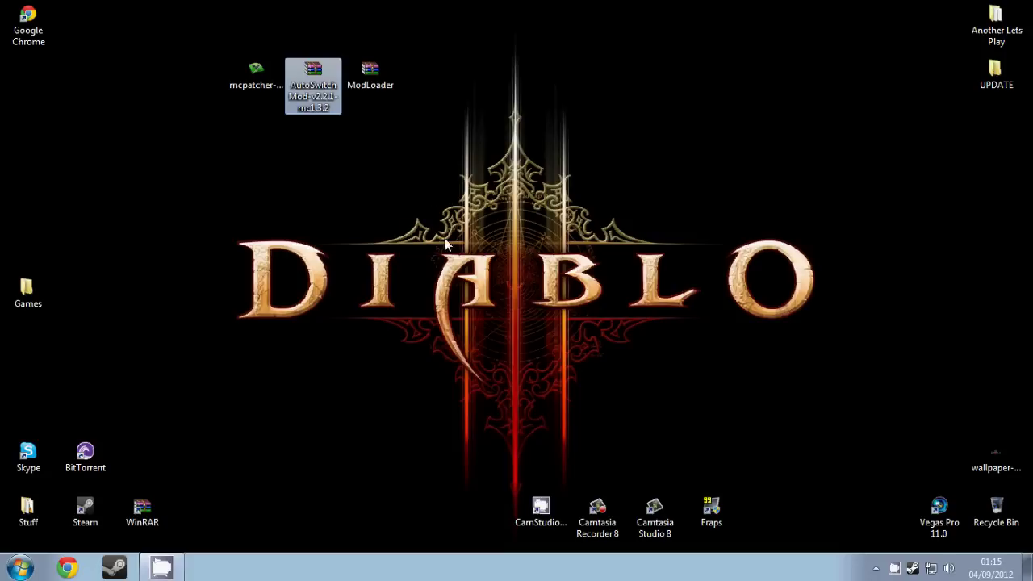
pyautogui.click(477, 272)
pyautogui.click(261, 75)
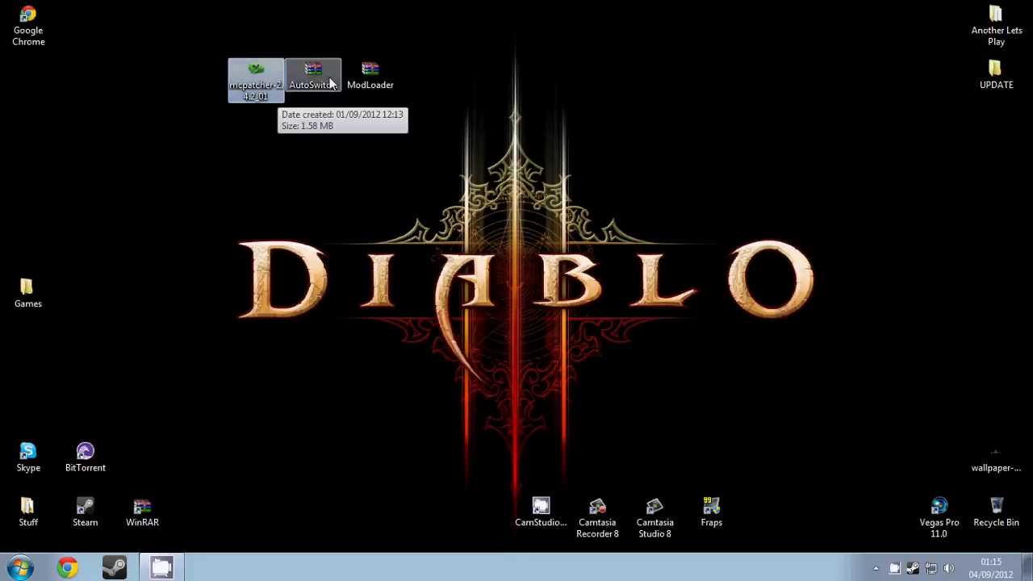
pyautogui.click(385, 76)
pyautogui.click(304, 95)
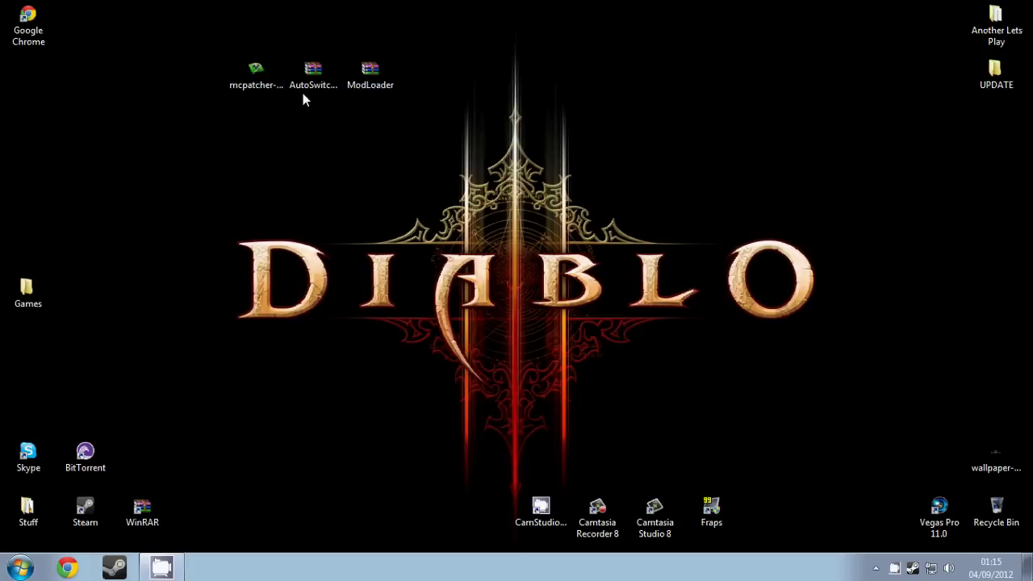
pyautogui.moveTo(179, 50)
pyautogui.mouseDown()
pyautogui.moveTo(913, 205)
pyautogui.moveTo(540, 206)
pyautogui.mouseUp()
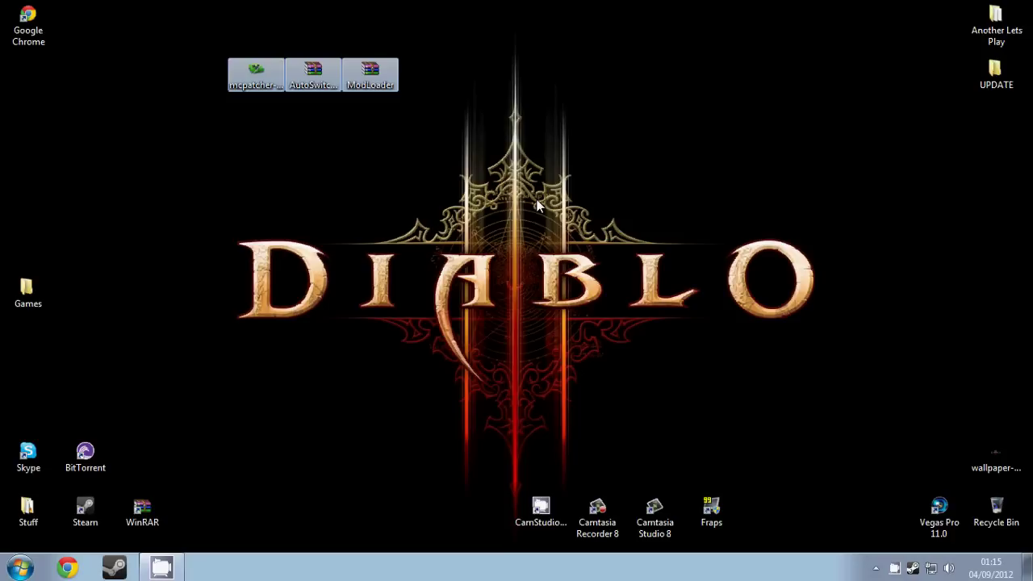
# Launch mcpatcher-2.4.2_01 from its desktop icon
pyautogui.click(212, 16)
pyautogui.moveTo(210, 7)
pyautogui.mouseDown()
pyautogui.moveTo(444, 84)
pyautogui.moveTo(393, 96)
pyautogui.moveTo(213, 46)
pyautogui.mouseUp()
pyautogui.click(442, 84)
pyautogui.click(214, 48)
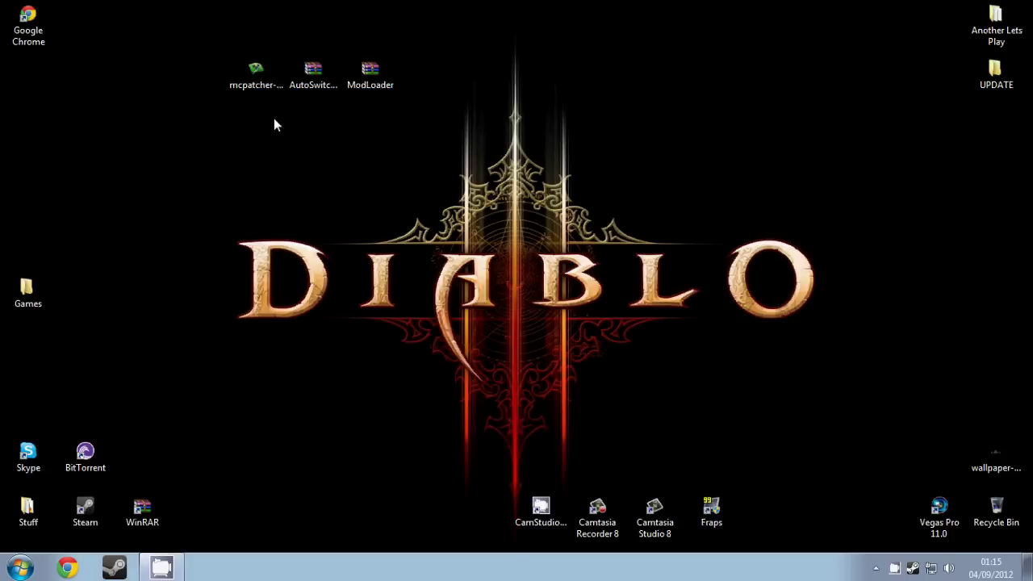
pyautogui.click(266, 85)
pyautogui.click(295, 120)
pyautogui.click(255, 73)
pyautogui.doubleClick(261, 95)
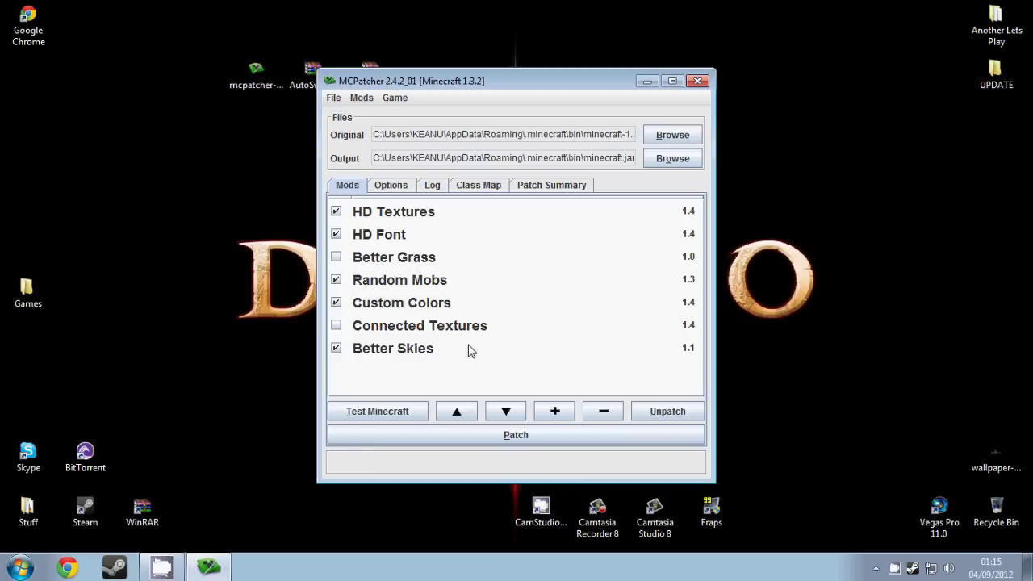
# Start adding an external zip mod once minecraft-1.3.2.jar is analysed
pyautogui.click(556, 415)
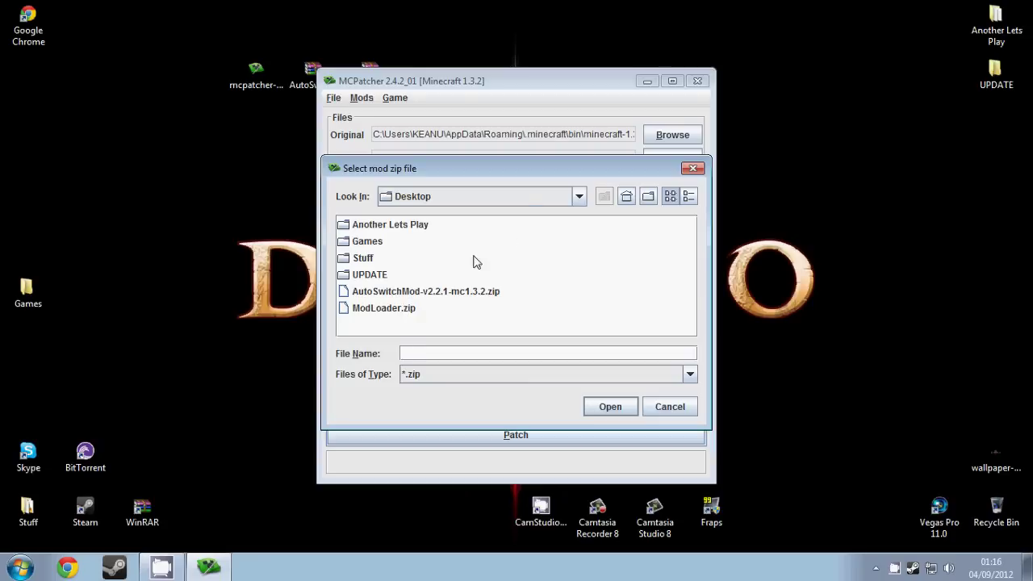
# Browse the Look In locations and peek into Games > MineCraft Mods, staying on Desktop
pyautogui.click(525, 198)
pyautogui.scroll(2, 505, 258)
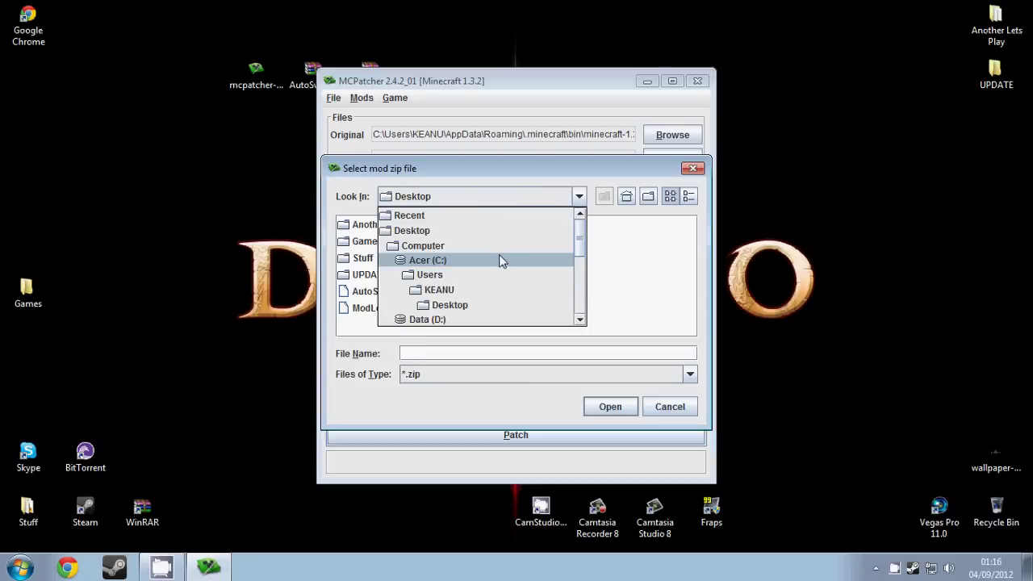
pyautogui.scroll(-3, 496, 266)
pyautogui.click(490, 201)
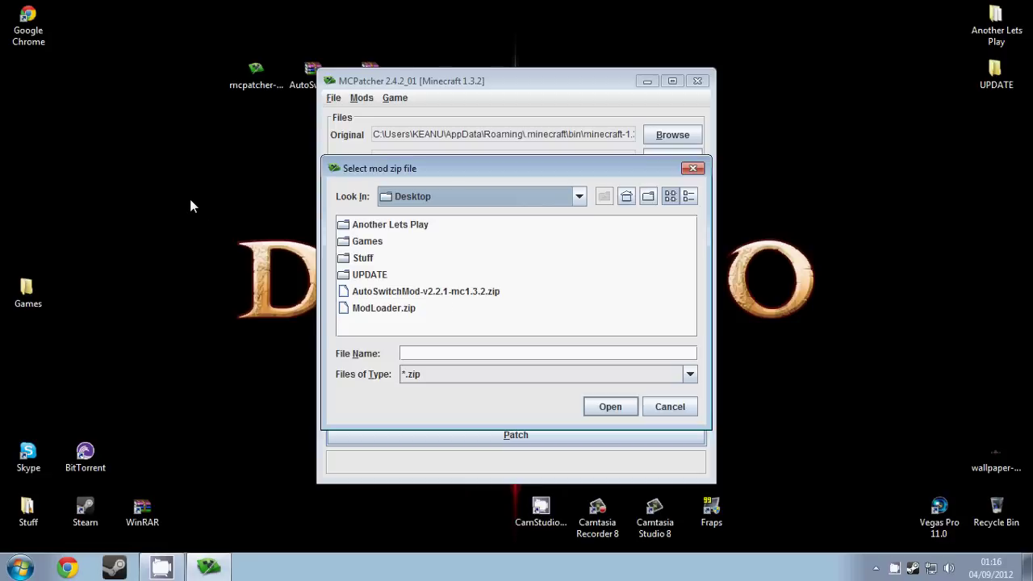
pyautogui.doubleClick(32, 292)
pyautogui.doubleClick(417, 105)
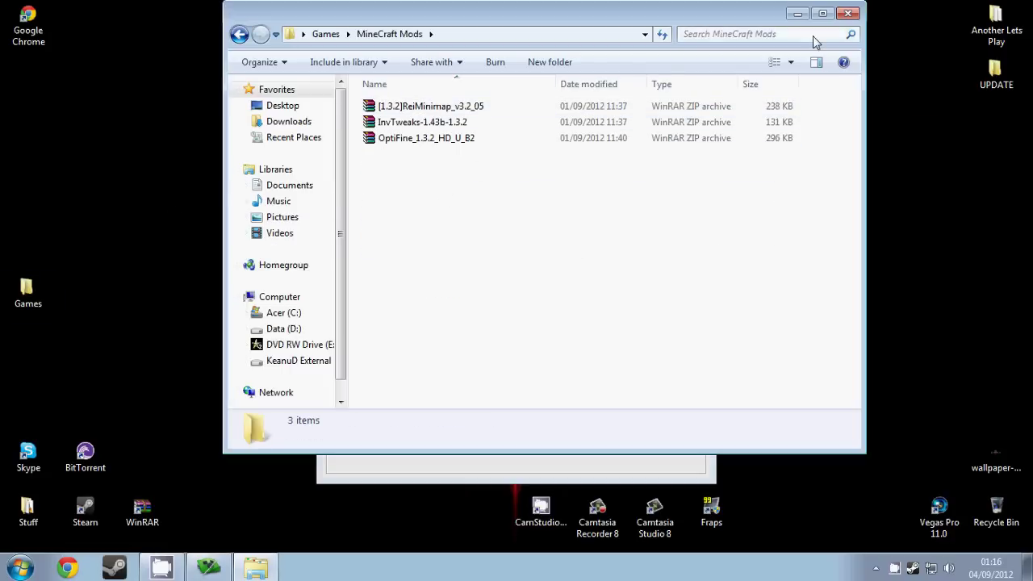
pyautogui.click(848, 13)
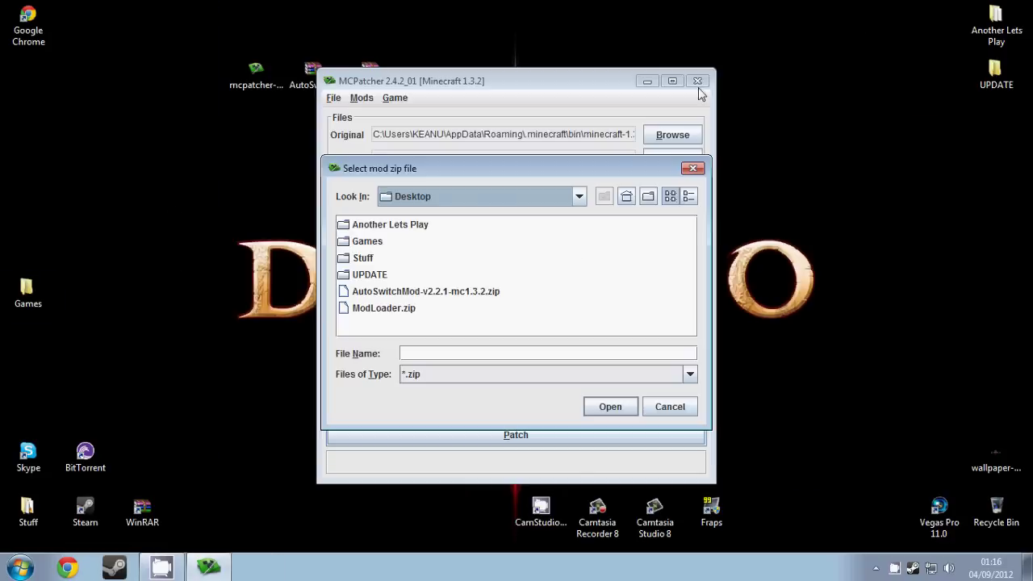
# Pick ModLoader.zip from the Desktop and load its class files for insertion
pyautogui.click(410, 292)
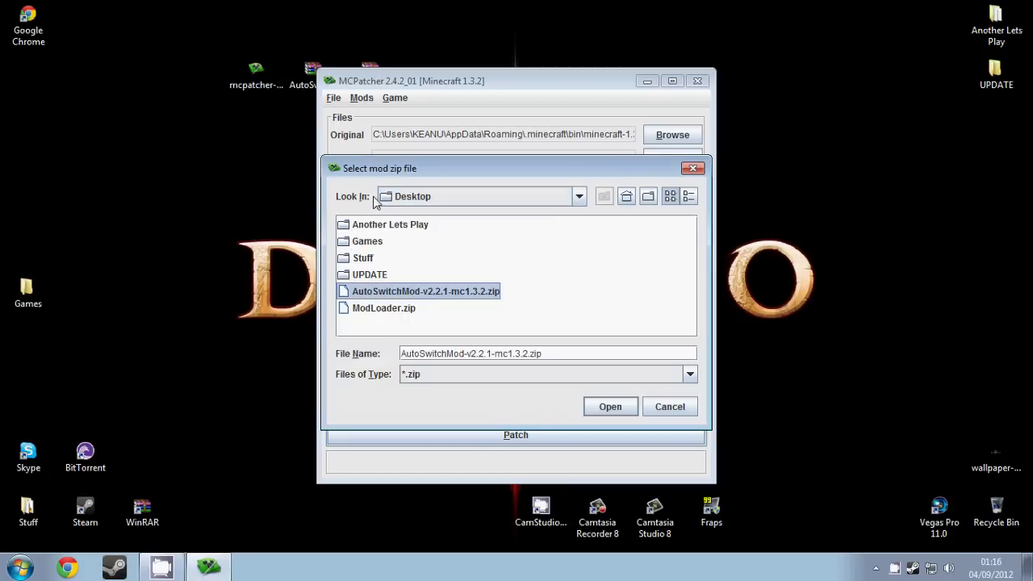
pyautogui.click(386, 310)
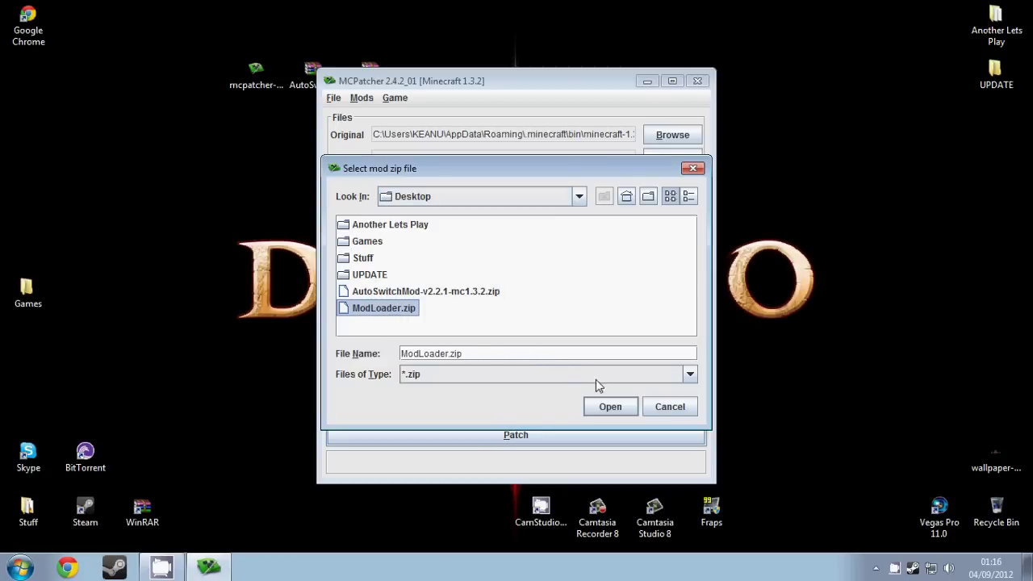
pyautogui.click(670, 406)
pyautogui.click(557, 410)
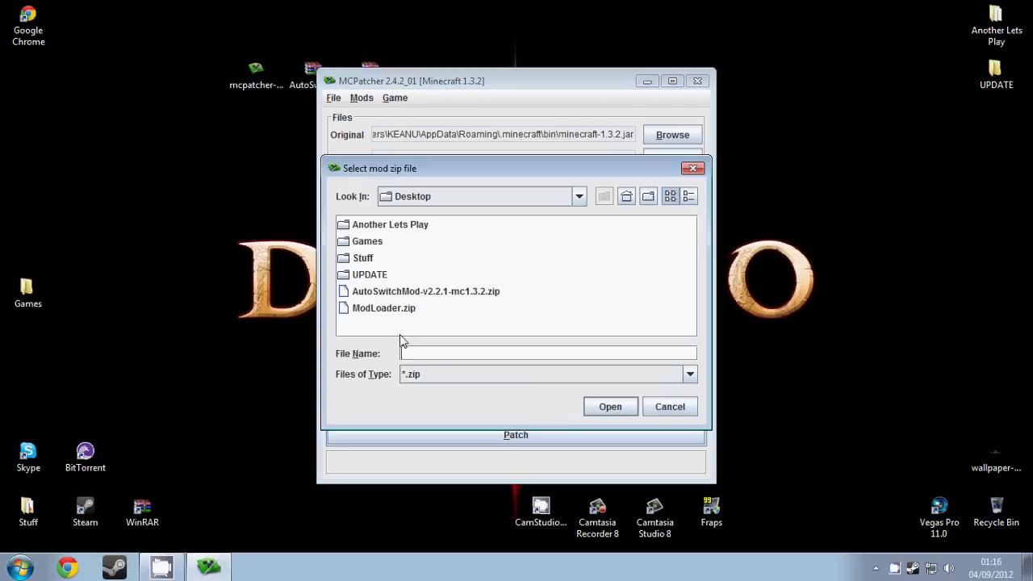
pyautogui.click(397, 310)
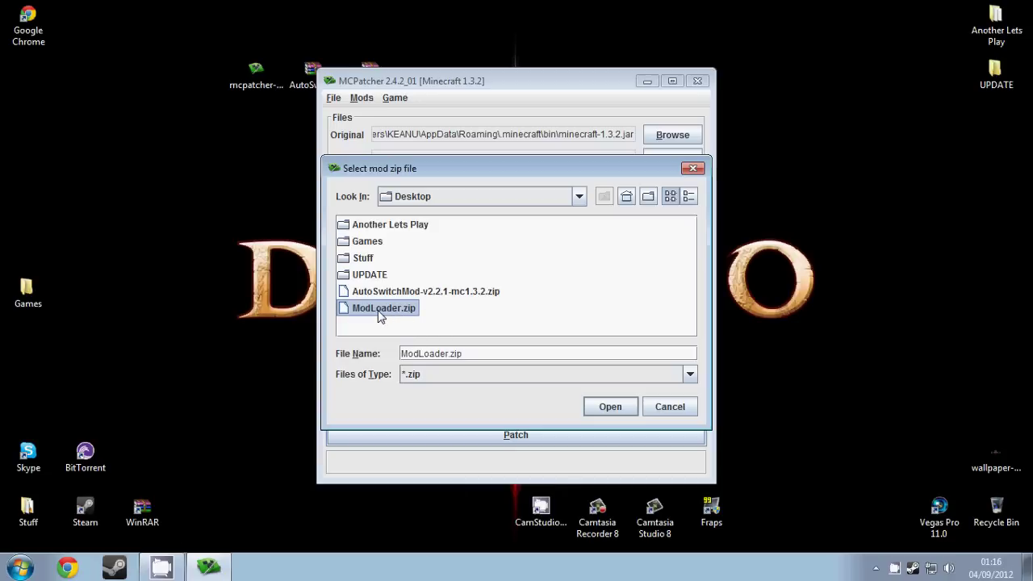
pyautogui.click(598, 407)
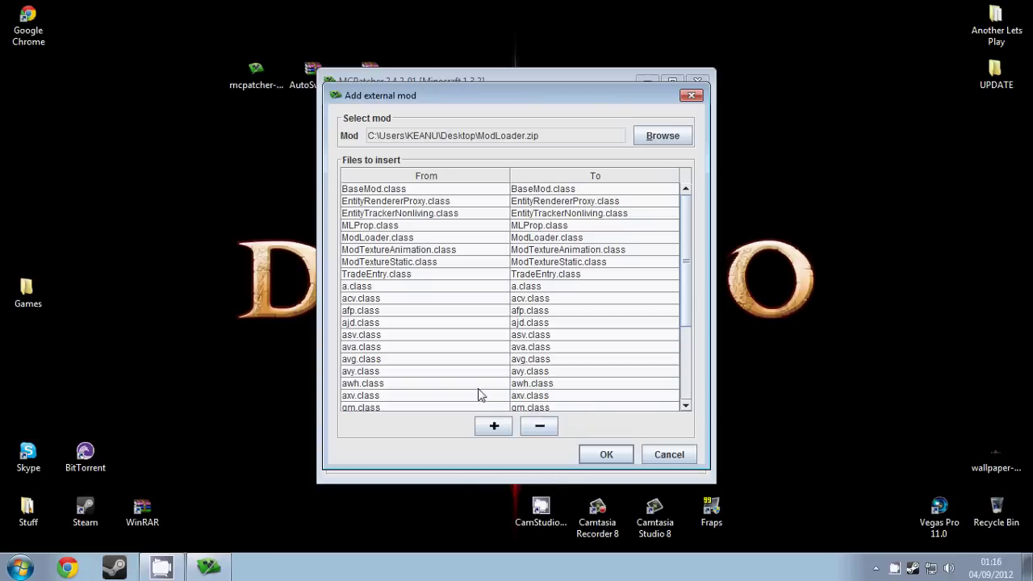
# Confirm ModLoader, then add AutoSwitchMod-v2.2.1-mc1.3.2.zip as a second external mod
pyautogui.click(607, 456)
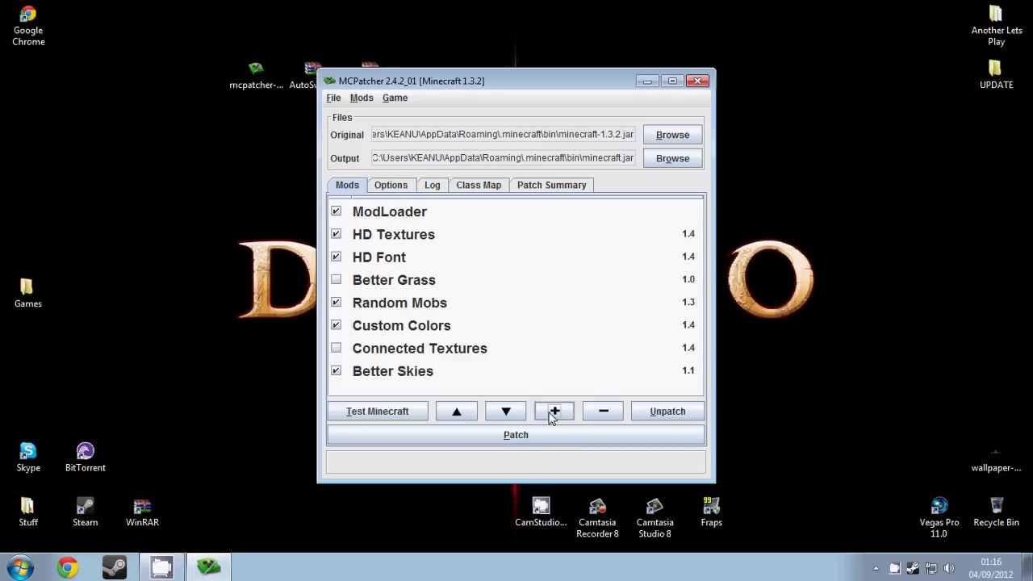
pyautogui.click(552, 414)
pyautogui.click(395, 293)
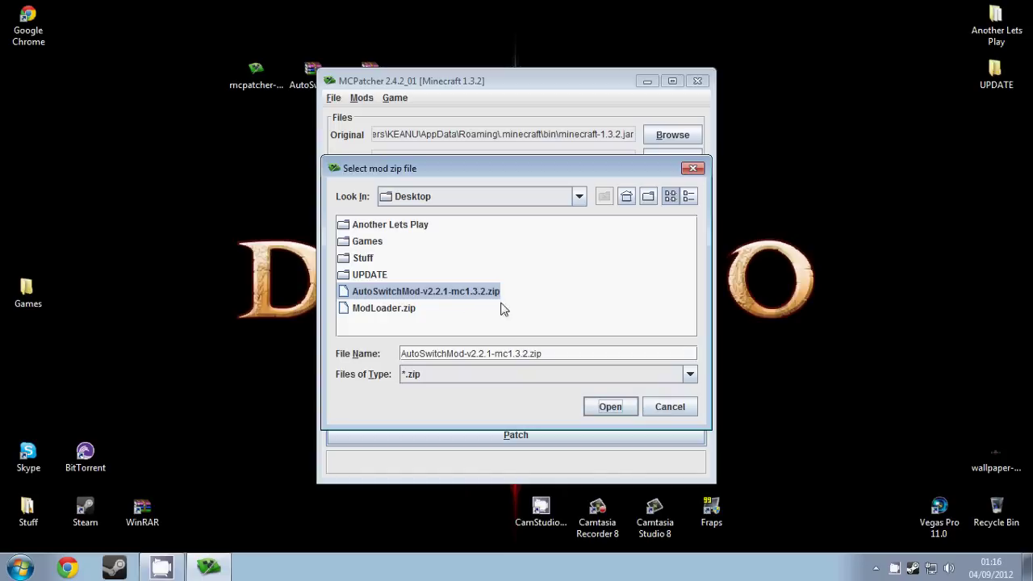
pyautogui.click(607, 411)
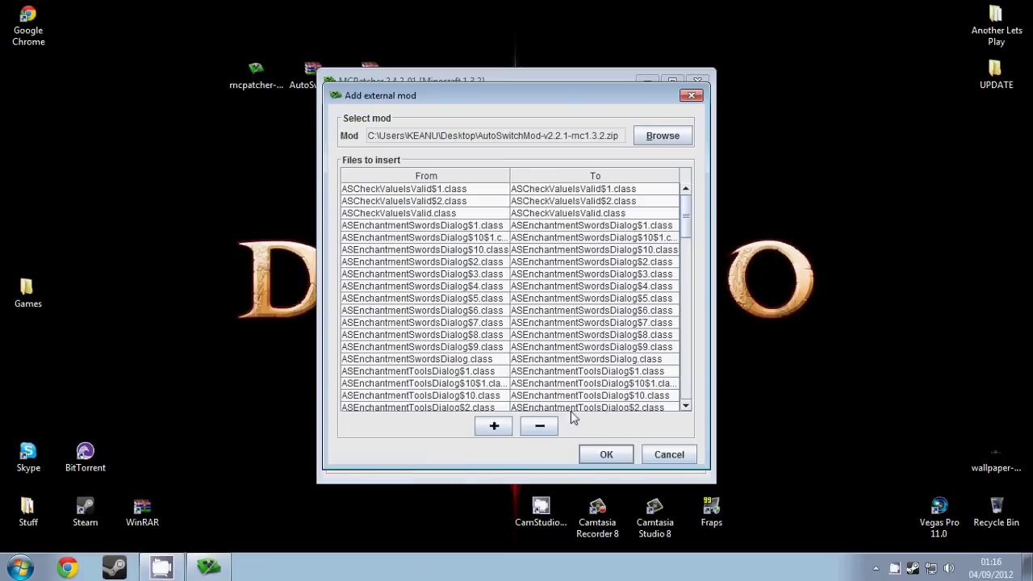
pyautogui.click(607, 455)
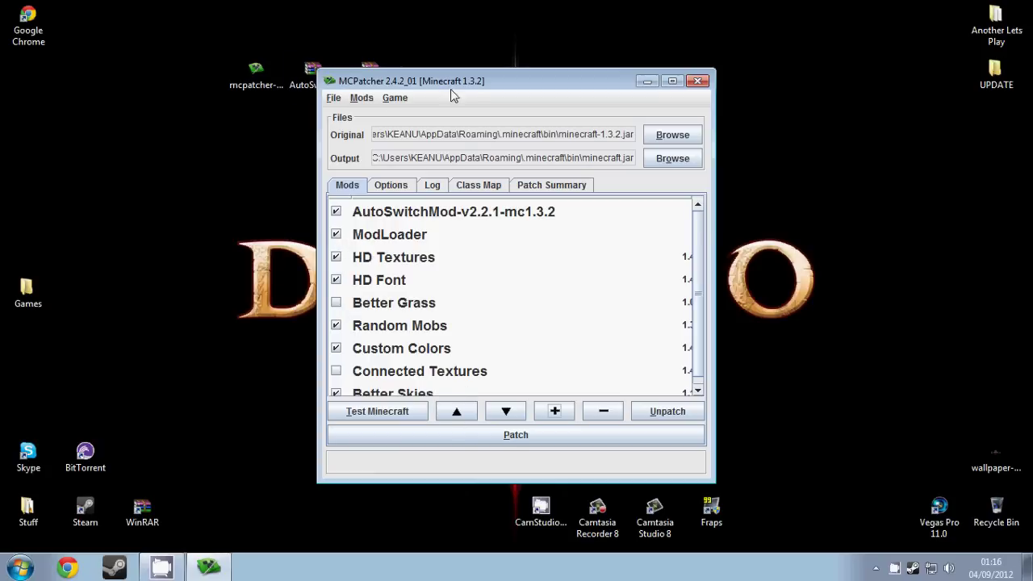
# Patch minecraft.jar with ModLoader and AutoSwitchMod, then launch test Minecraft to world selection
pyautogui.click(519, 436)
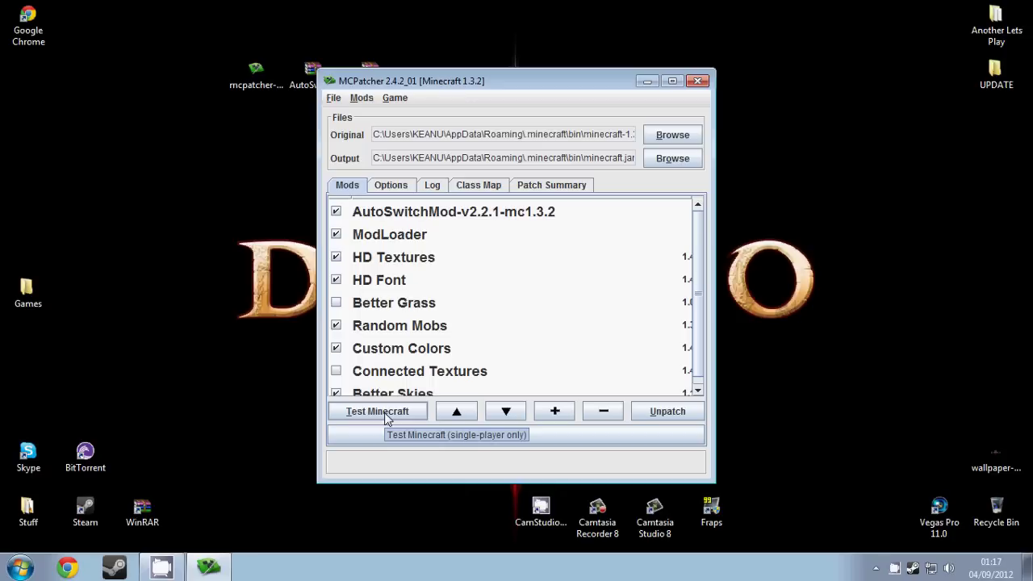
pyautogui.click(386, 416)
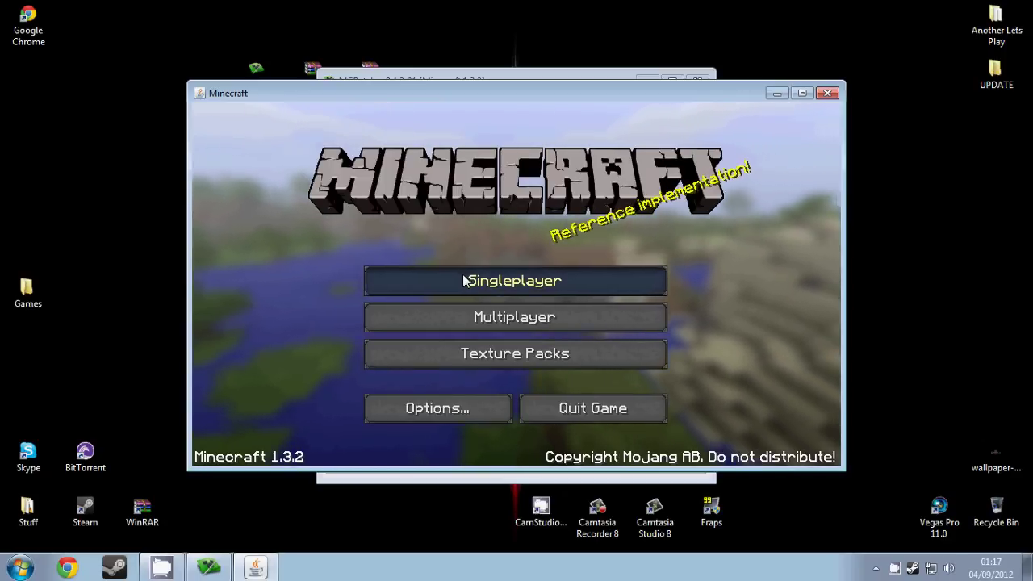
pyautogui.click(466, 279)
# Load the Another Lets Play world and place six dirt blocks ahead
pyautogui.doubleClick(464, 257)
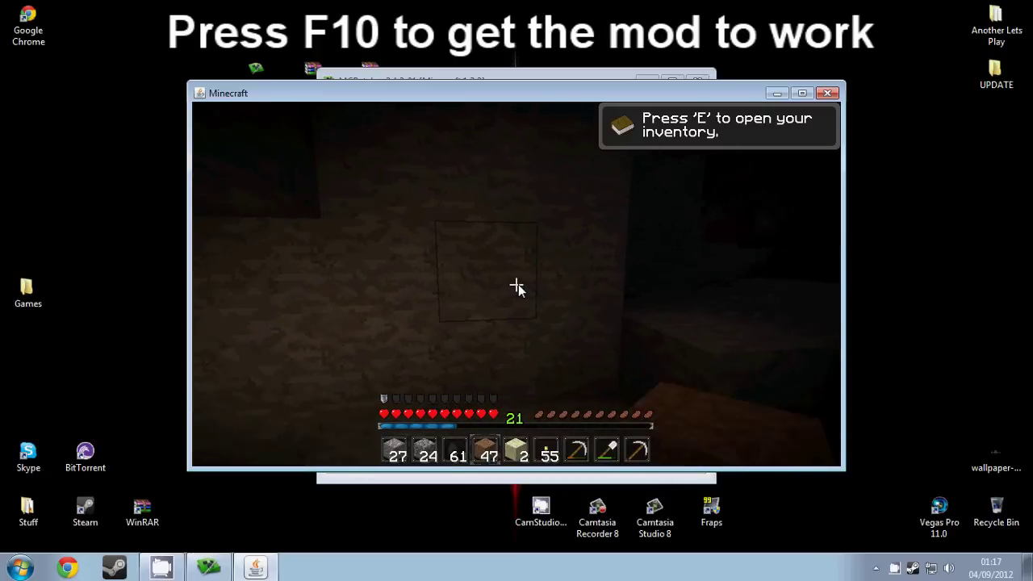
pyautogui.rightClick(517, 286)
pyautogui.rightClick(517, 287)
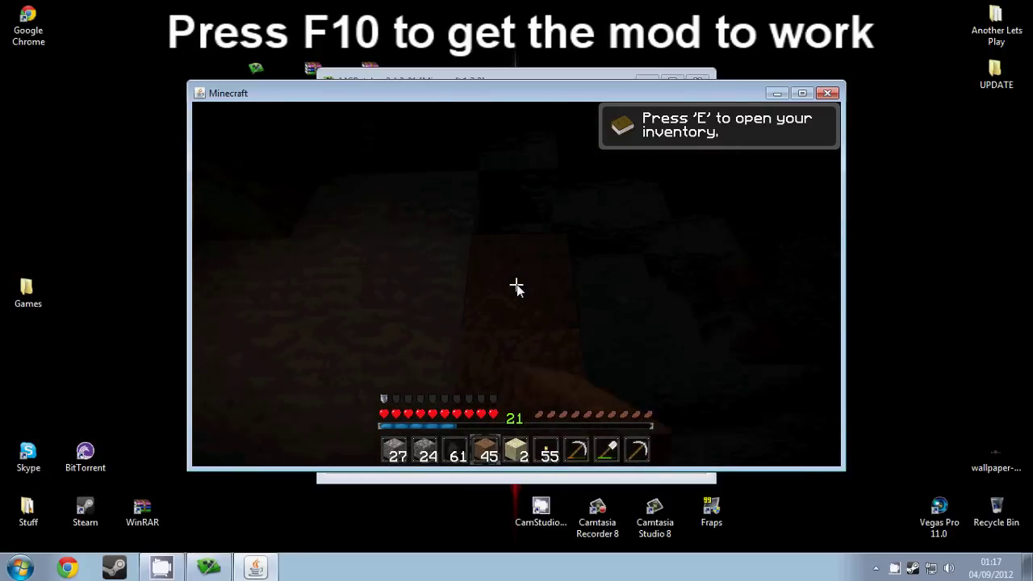
pyautogui.rightClick(517, 287)
pyautogui.rightClick(517, 286)
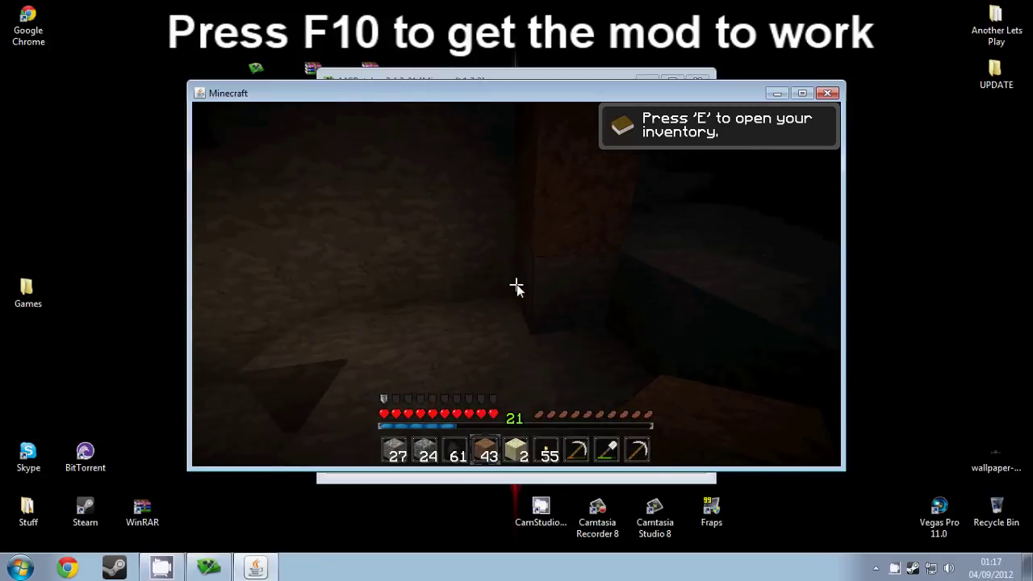
pyautogui.rightClick(516, 287)
pyautogui.rightClick(516, 286)
pyautogui.rightClick(517, 286)
# Cycle through hotbar tools, then place three torches to light the dark cave
pyautogui.press('2')
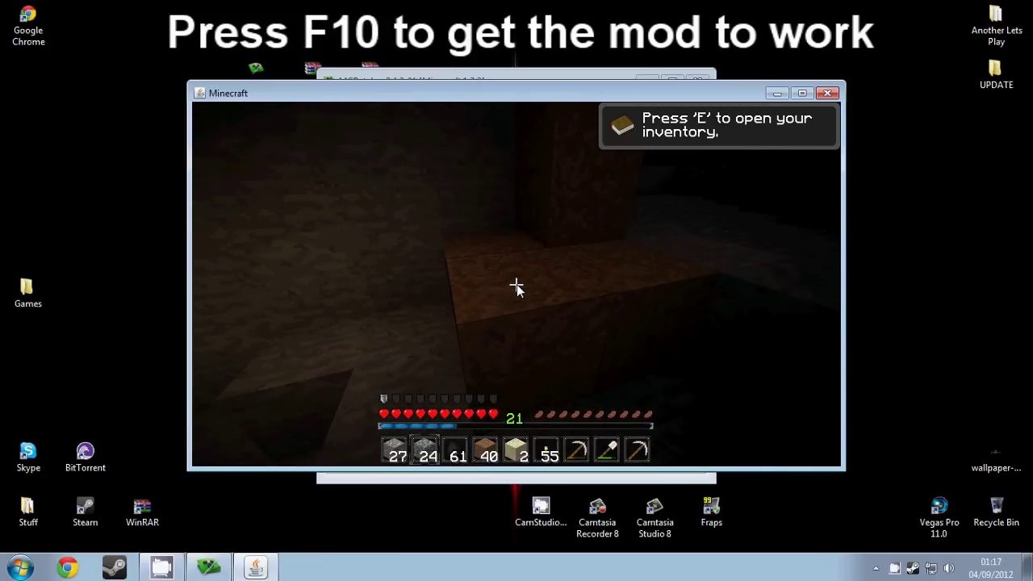
pyautogui.press('3')
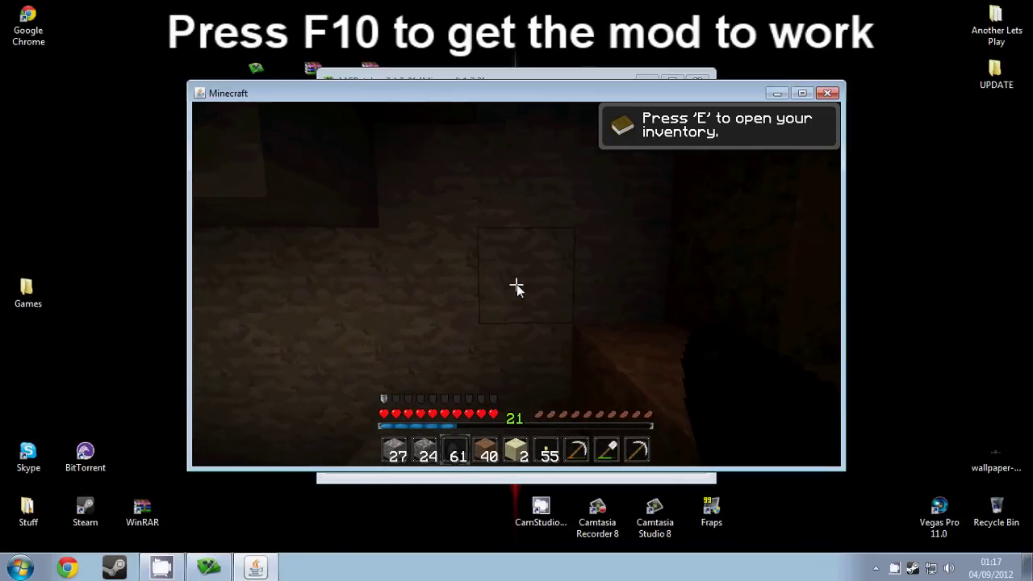
pyautogui.press('7')
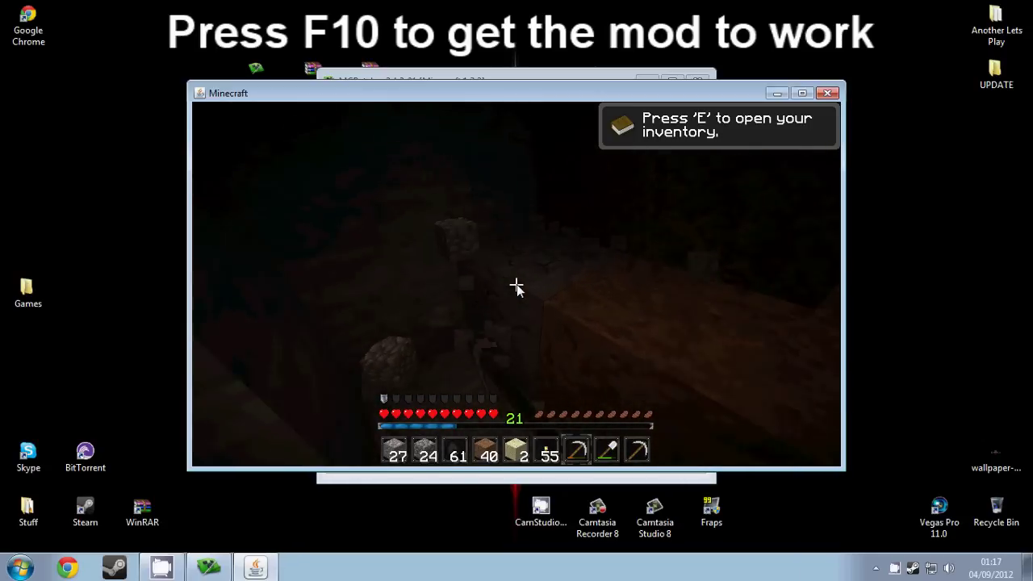
pyautogui.press('8')
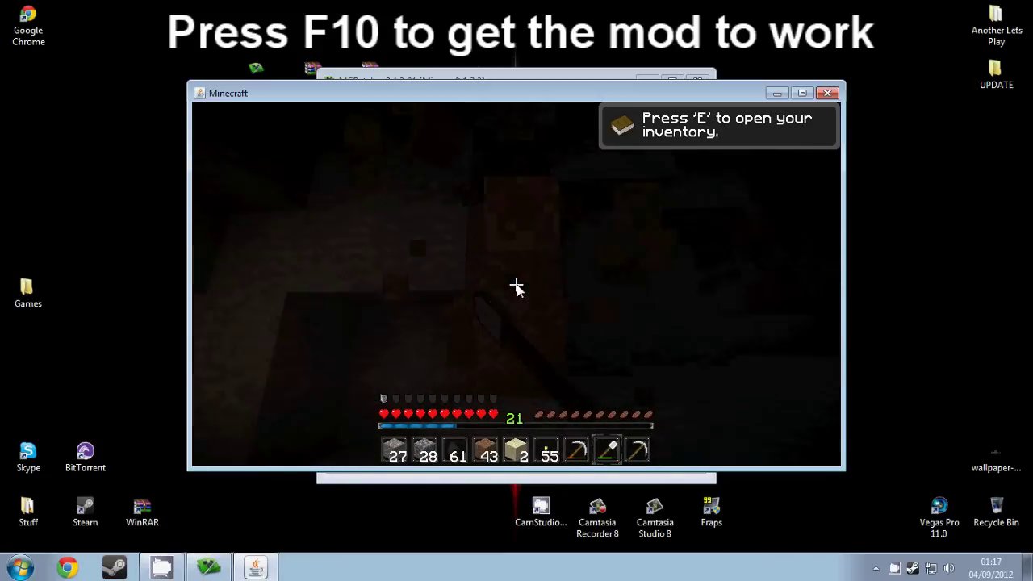
pyautogui.press('3')
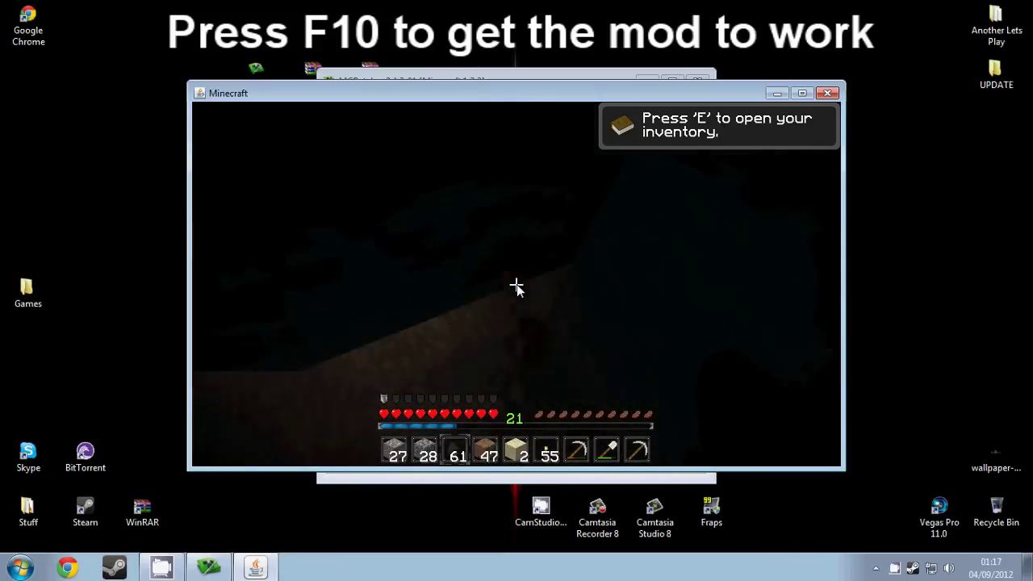
pyautogui.press('7')
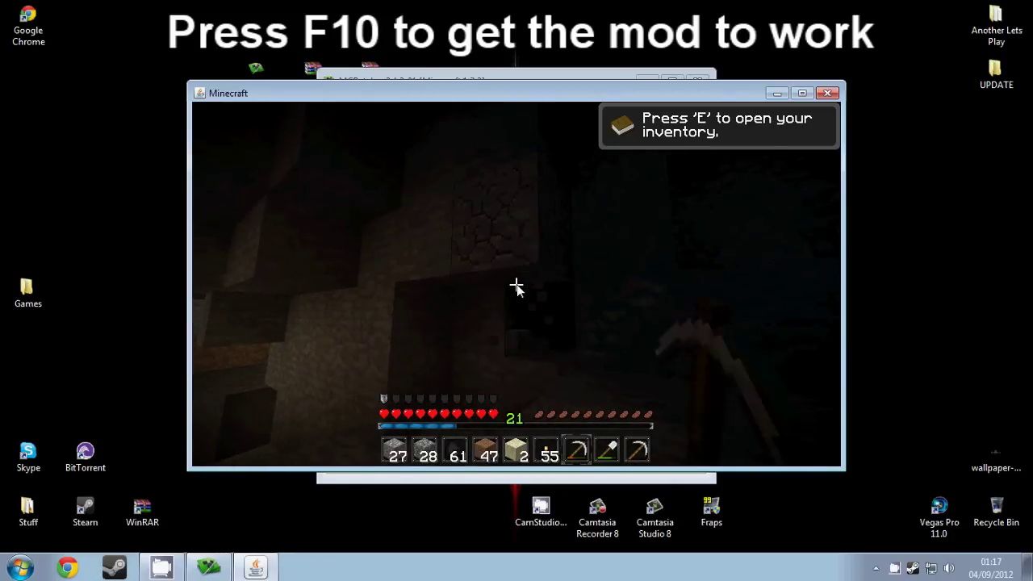
pyautogui.press('6')
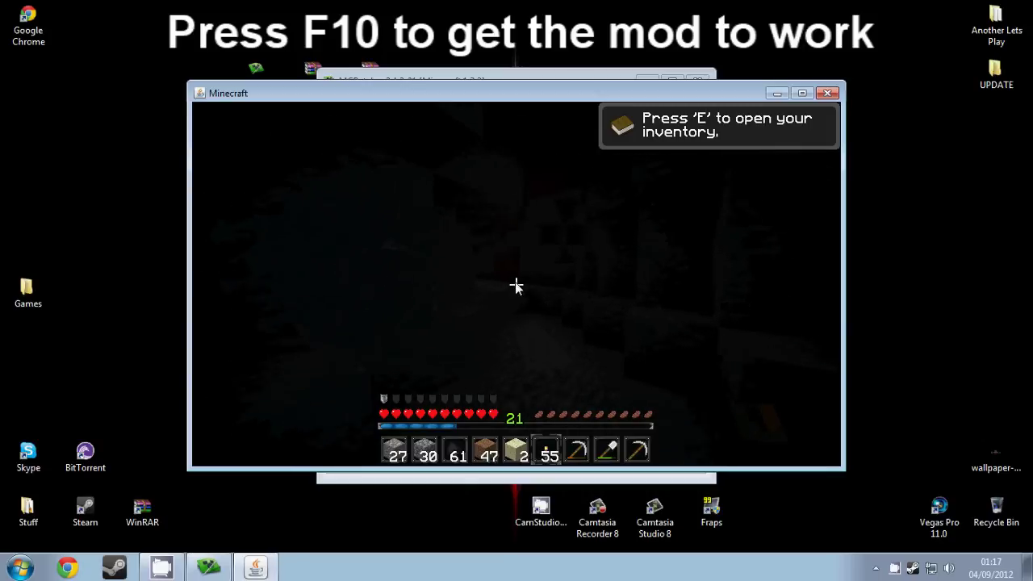
pyautogui.rightClick(517, 286)
pyautogui.rightClick(517, 287)
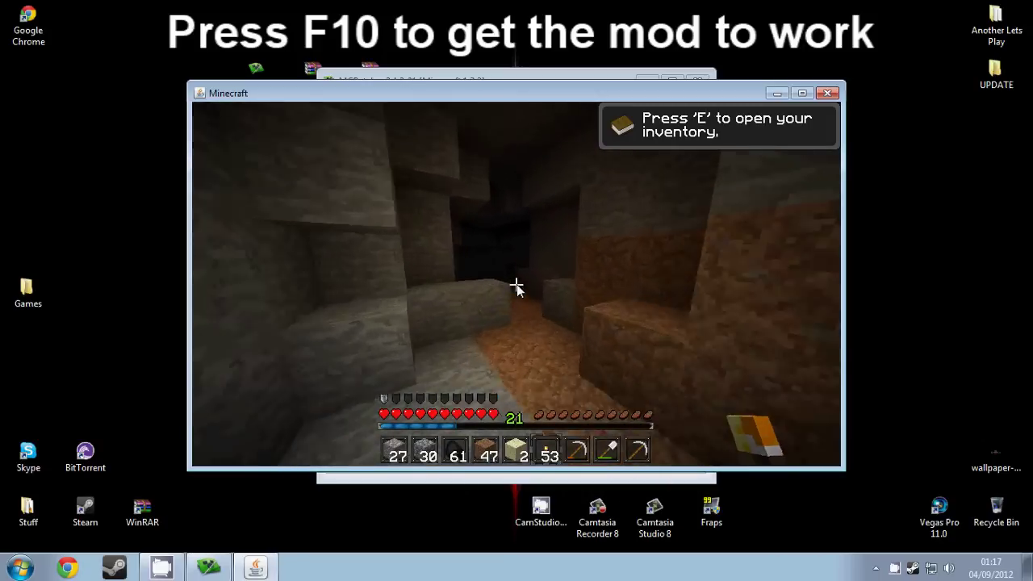
pyautogui.rightClick(516, 286)
# Mine the coal ore with the pickaxe, torch the new passage, and mine further ore blocks
pyautogui.press('7')
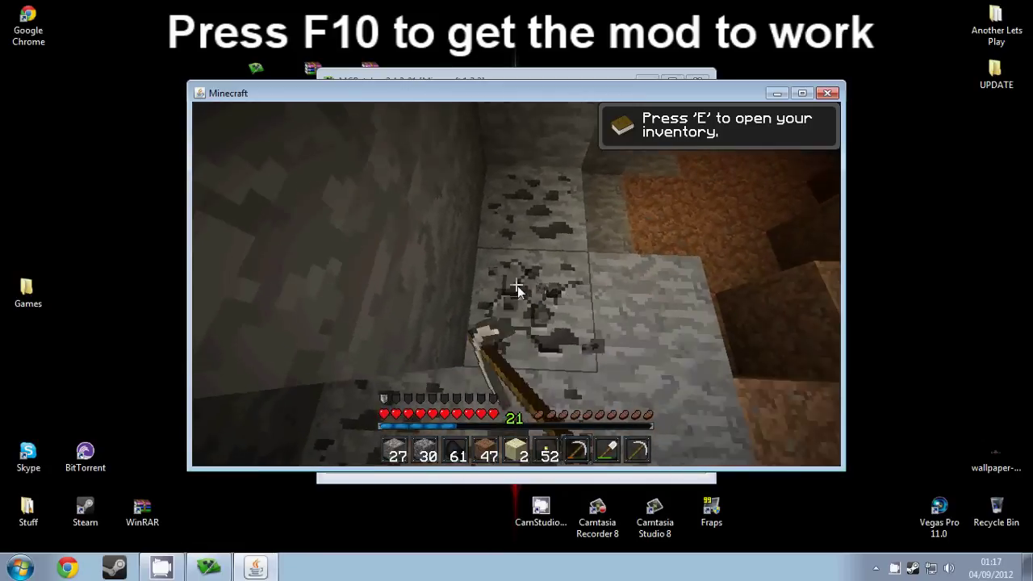
pyautogui.click(518, 286)
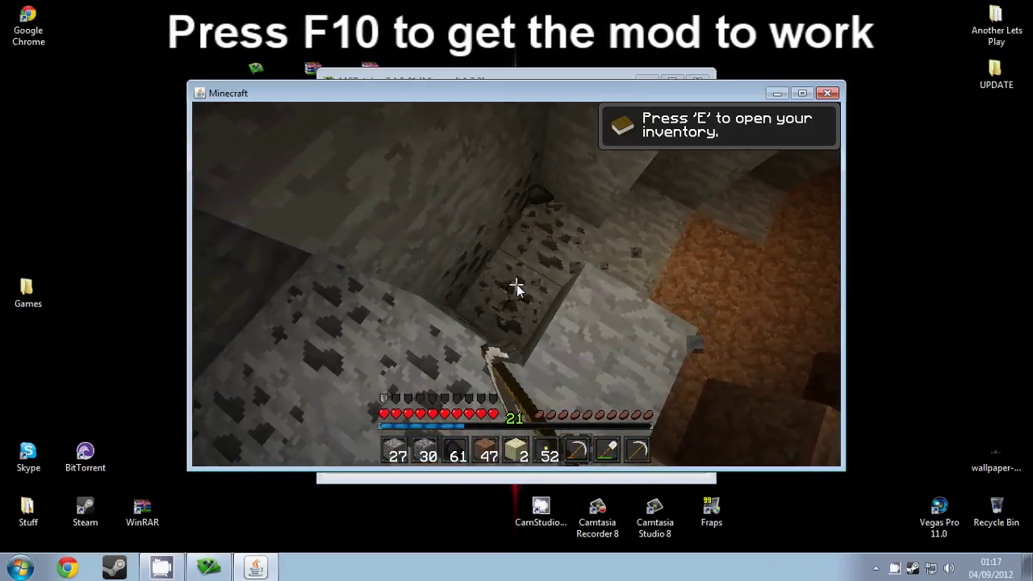
pyautogui.click(517, 286)
pyautogui.press('6')
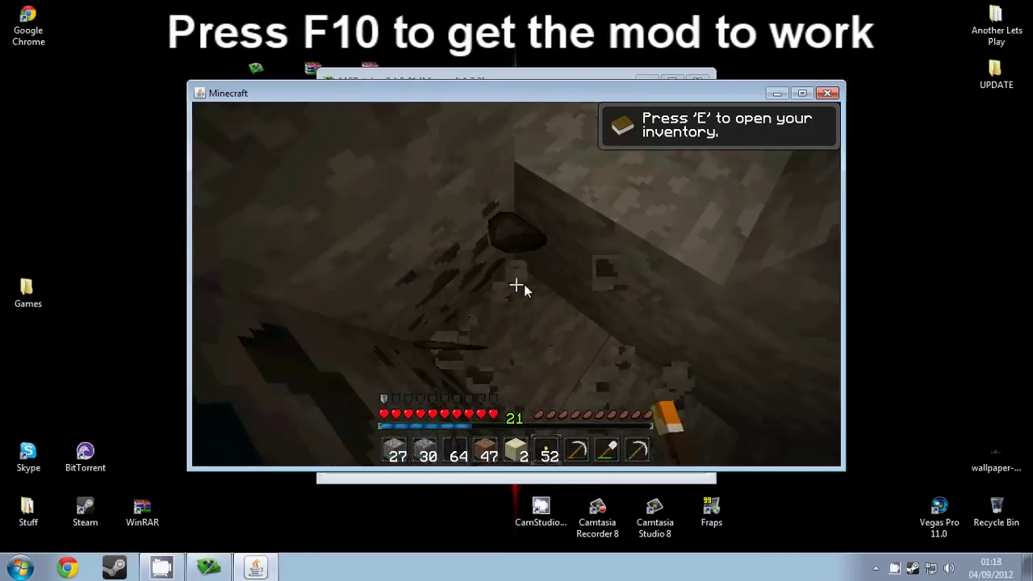
pyautogui.rightClick(518, 286)
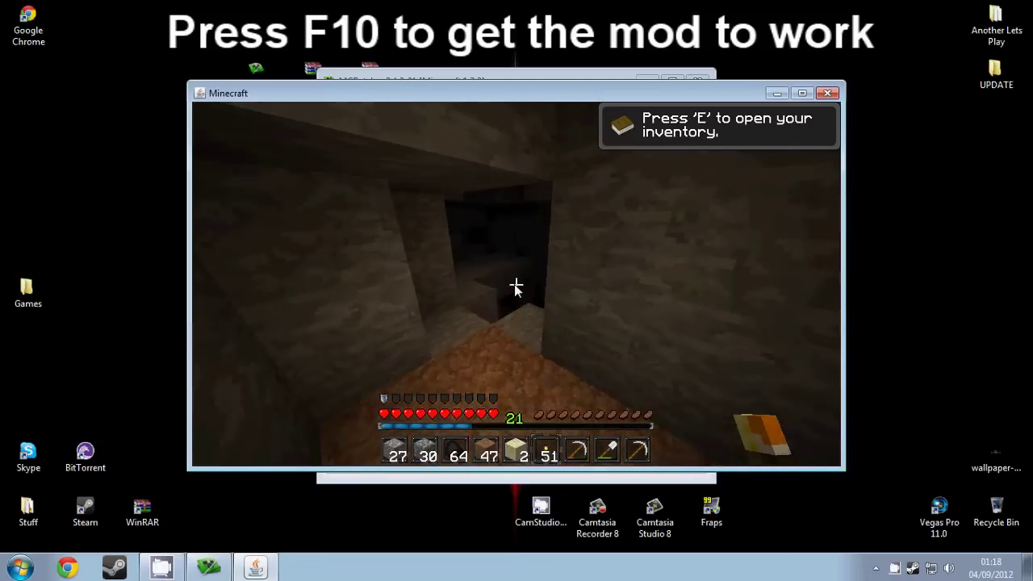
pyautogui.rightClick(517, 287)
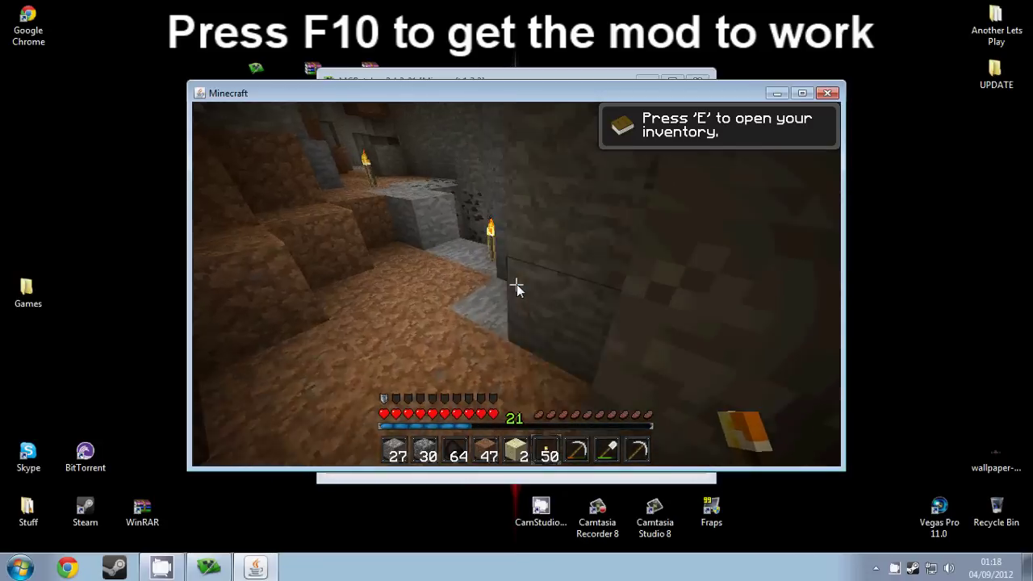
pyautogui.press('7')
pyautogui.click(517, 287)
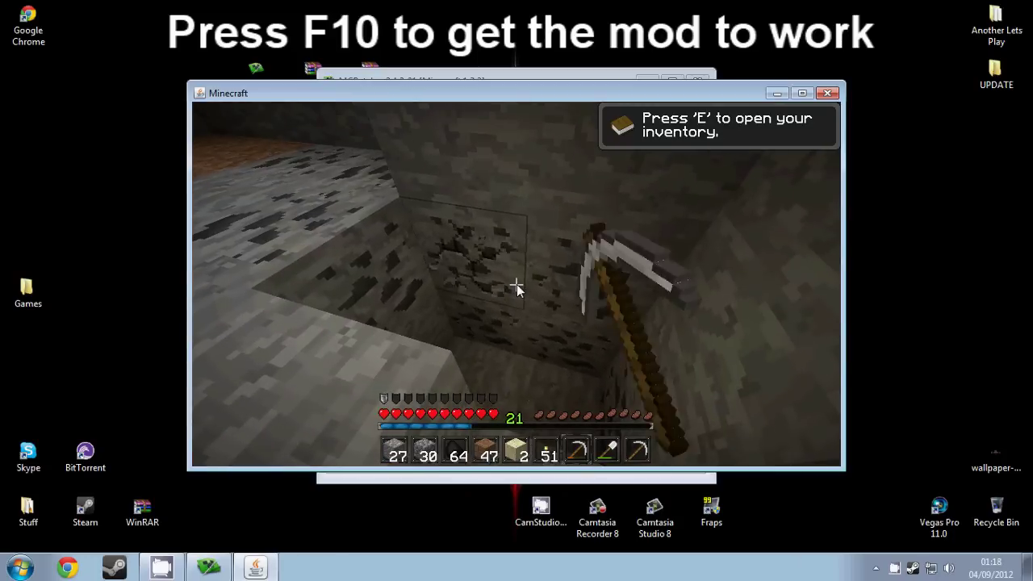
pyautogui.click(517, 288)
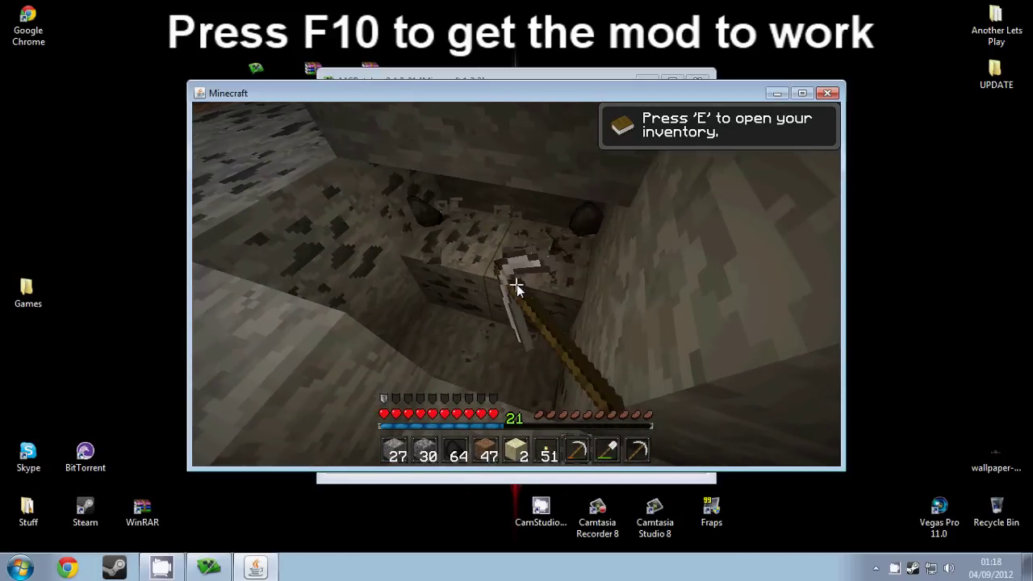
pyautogui.click(517, 288)
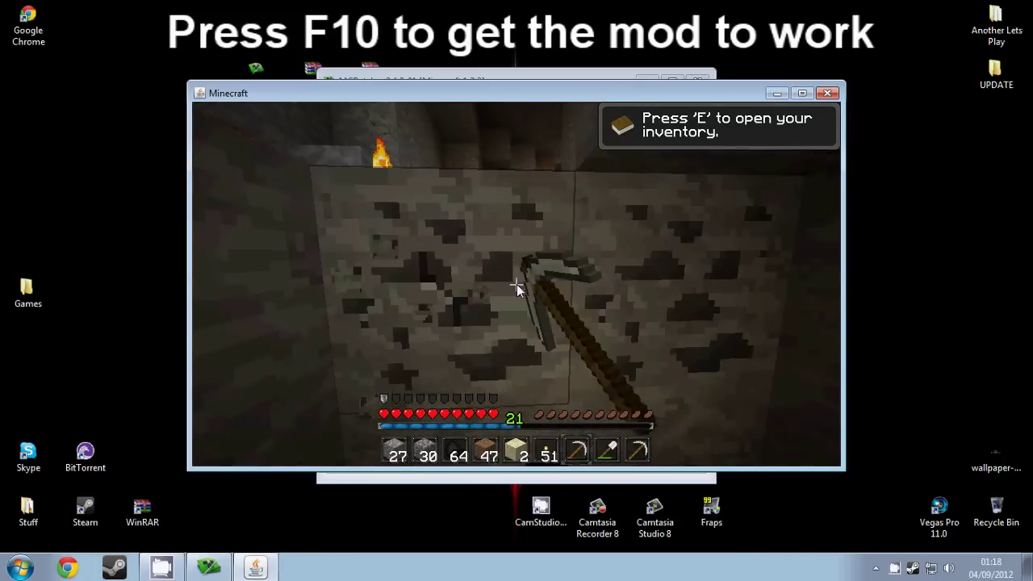
pyautogui.click(517, 287)
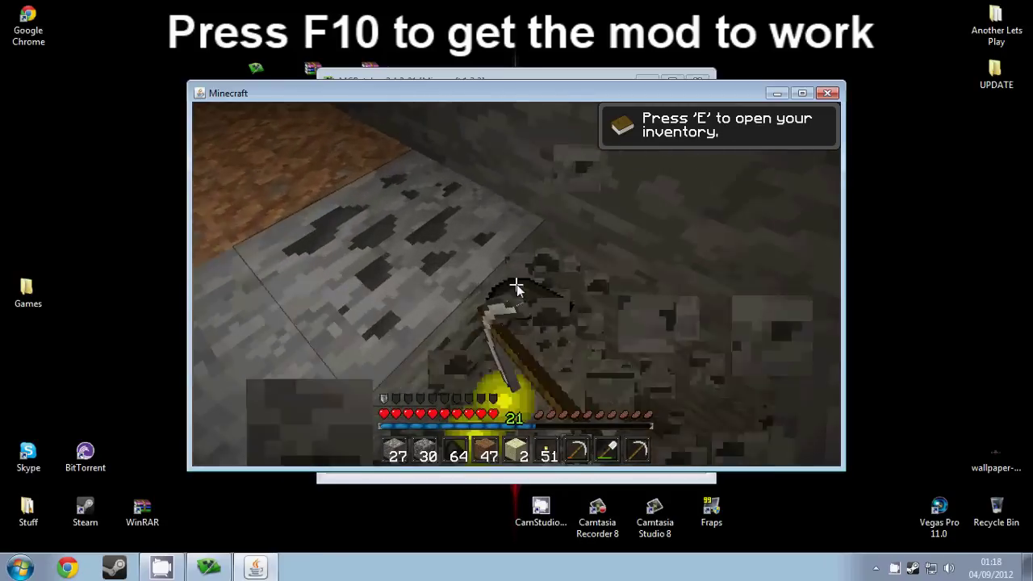
# Save and quit the test world to the title screen and close Minecraft
pyautogui.press('Escape')
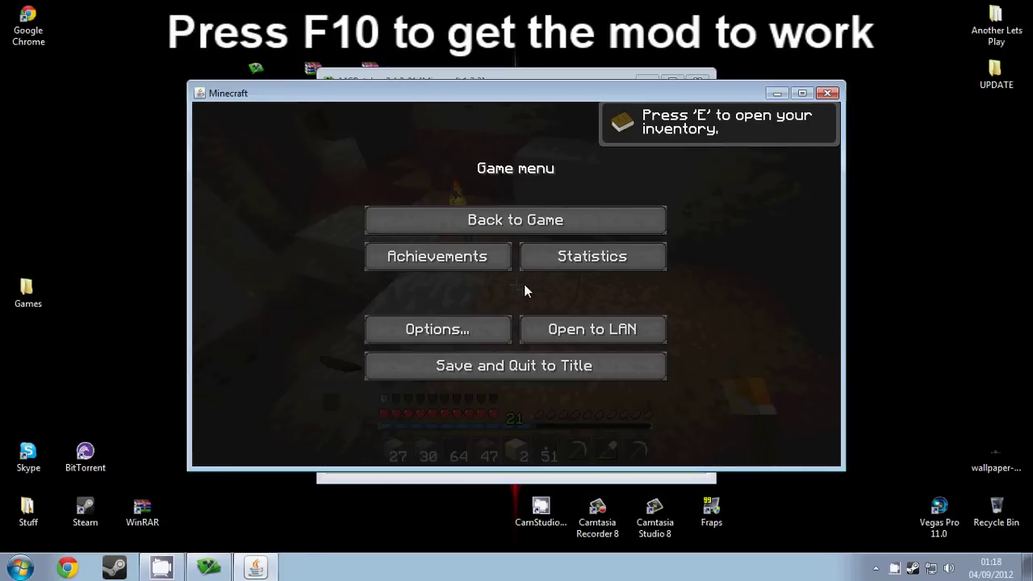
pyautogui.click(513, 368)
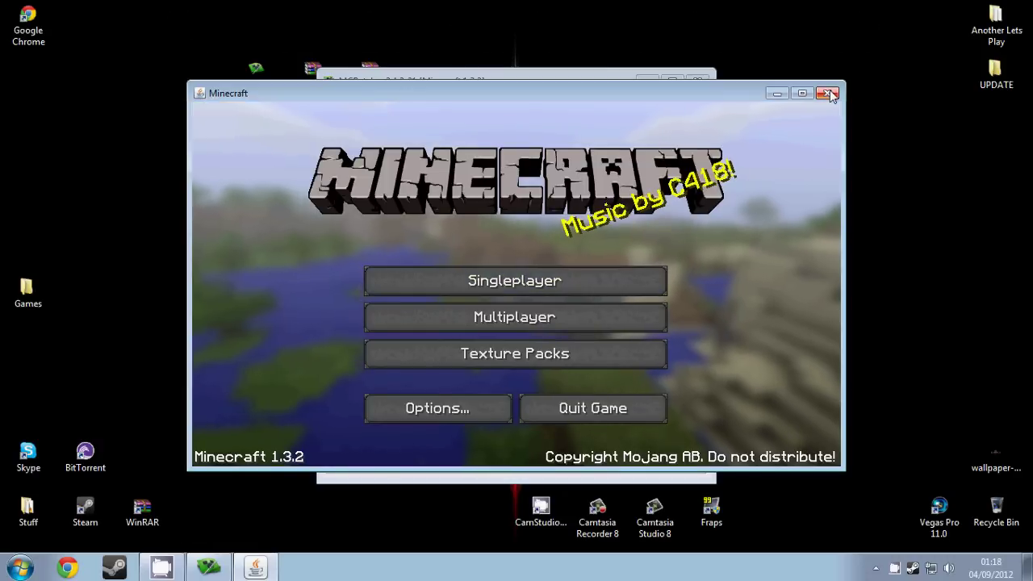
pyautogui.click(832, 95)
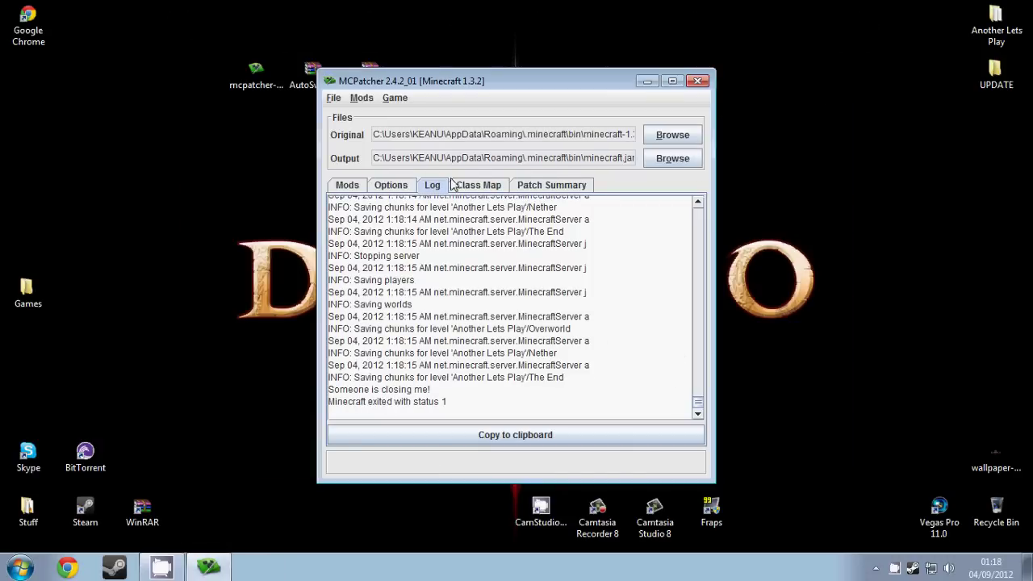
# Review the patched mods list, close MCPatcher and bring up the desktop menu
pyautogui.click(354, 187)
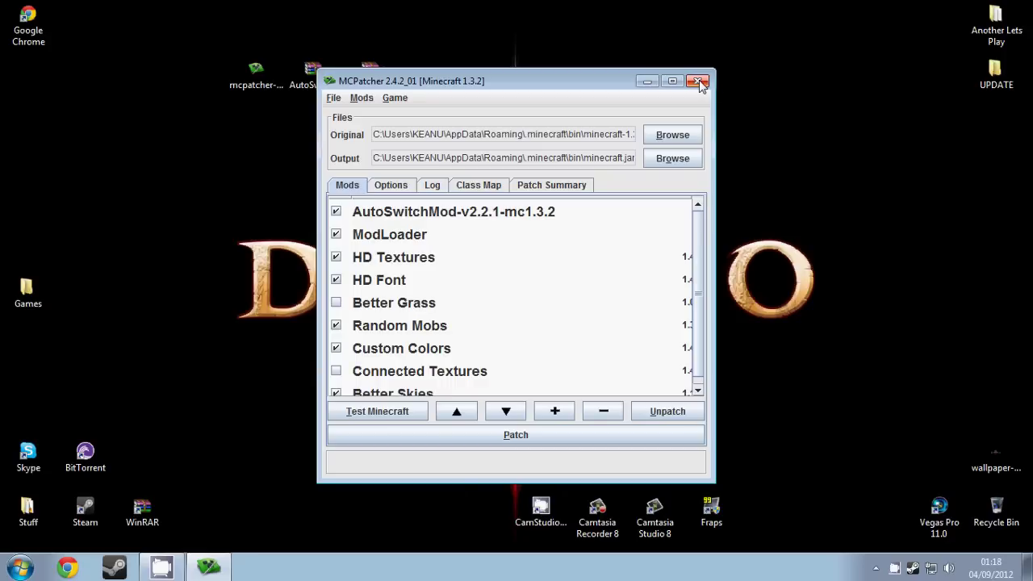
pyautogui.click(699, 81)
pyautogui.rightClick(494, 163)
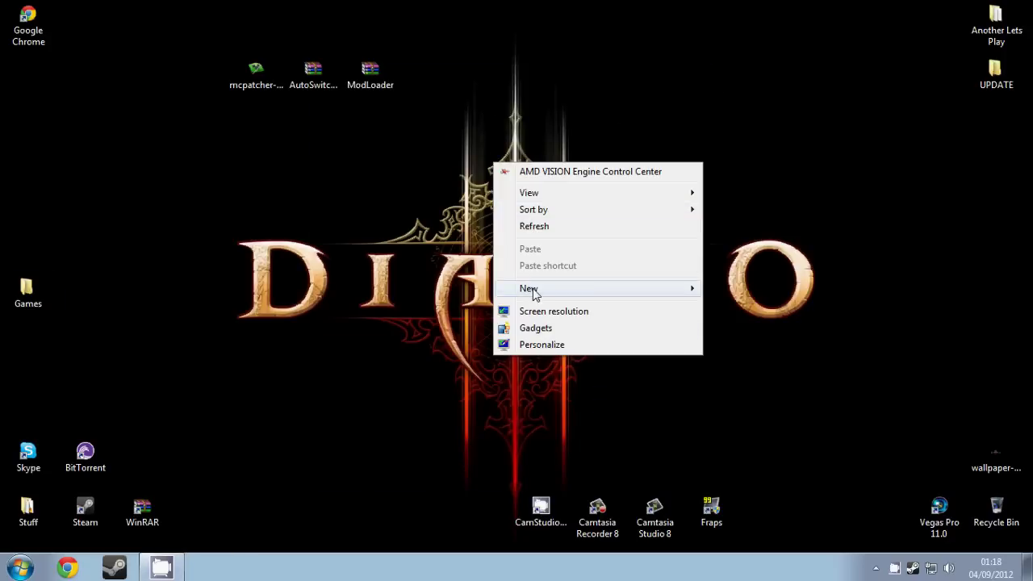
# Create a new desktop folder named Mods
pyautogui.moveTo(534, 291)
pyautogui.click(747, 289)
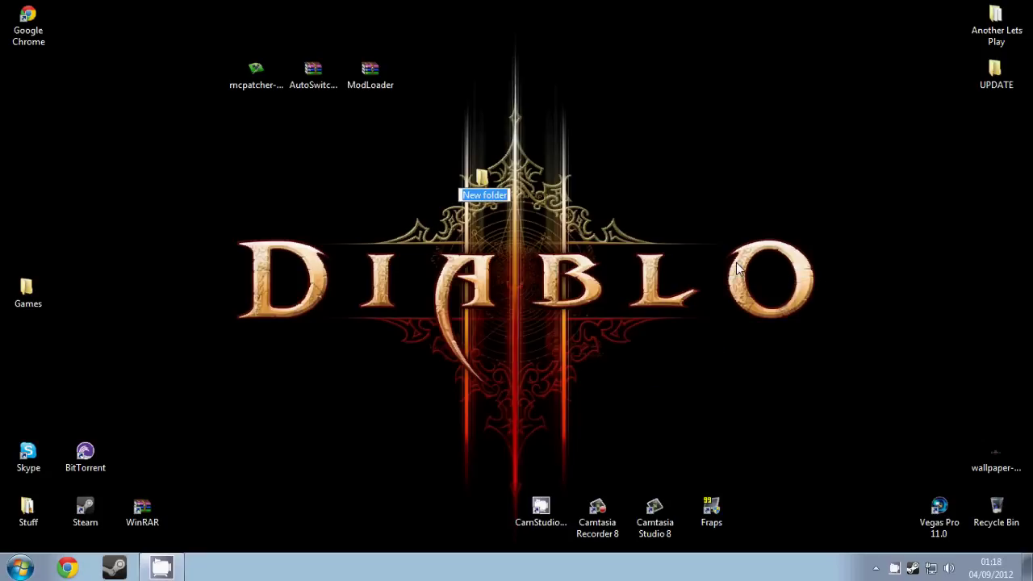
pyautogui.write('Mods')
pyautogui.press('Return')
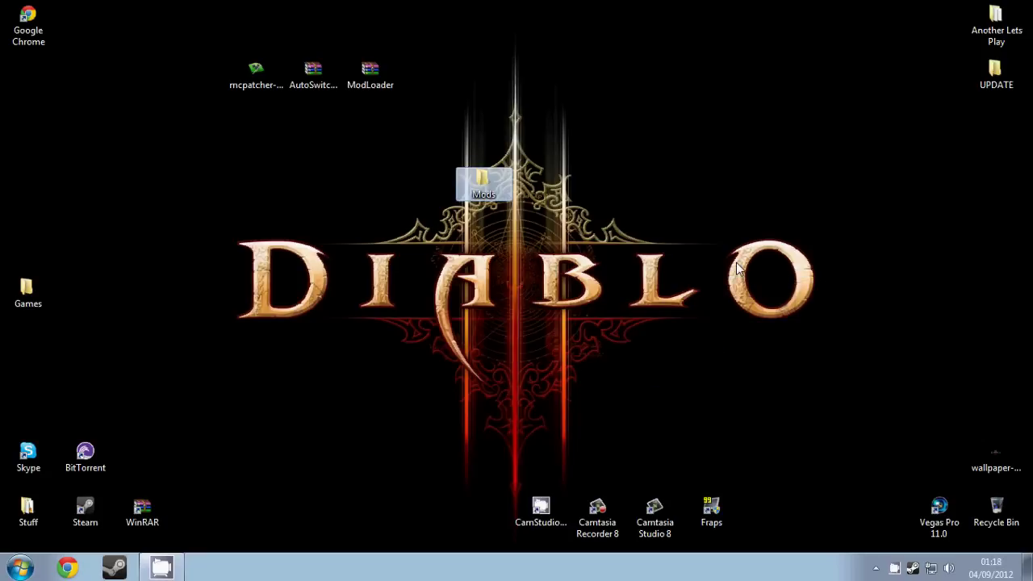
# Move the mcpatcher, AutoSwitch and ModLoader files into Mods and place the folder on the left
pyautogui.moveTo(152, 66); pyautogui.dragTo(455, 74)
pyautogui.moveTo(370, 73)
pyautogui.mouseDown()
pyautogui.moveTo(481, 185)
pyautogui.moveTo(50, 348)
pyautogui.mouseUp()
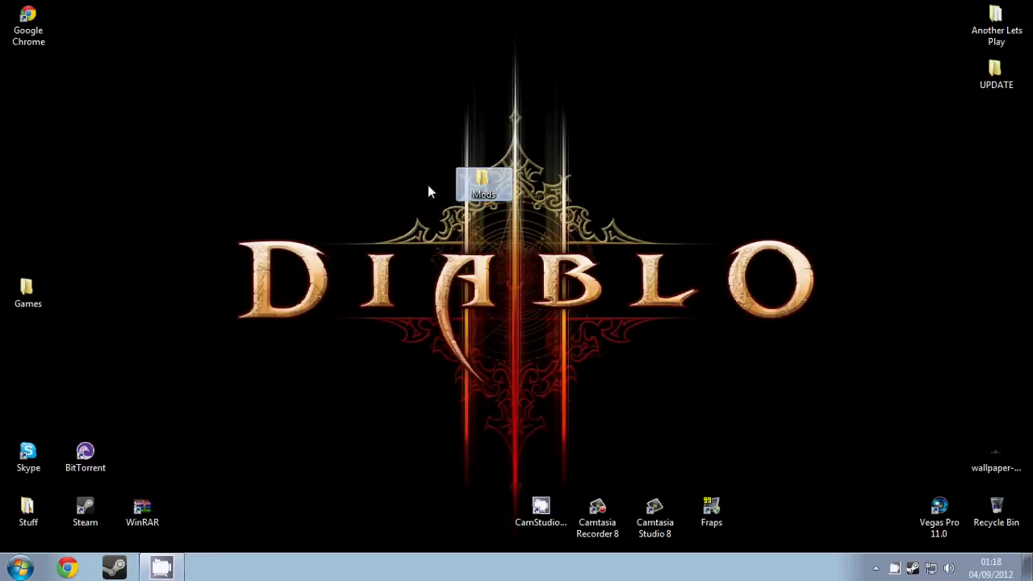
pyautogui.moveTo(482, 183); pyautogui.dragTo(160, 237)
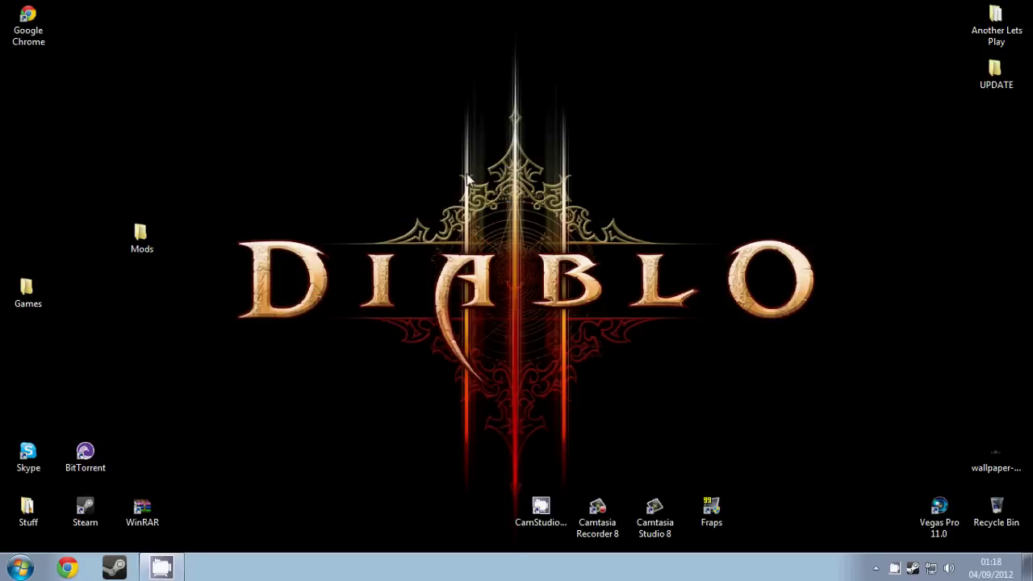
pyautogui.doubleClick(36, 300)
# Open the MineCraft Mods folder inside Games
pyautogui.click(397, 234)
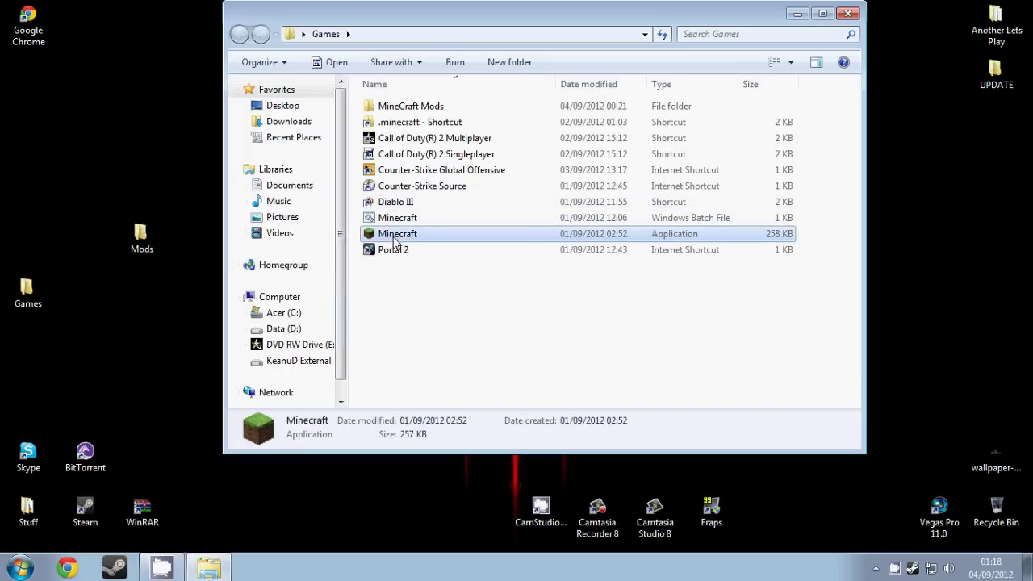
pyautogui.click(847, 13)
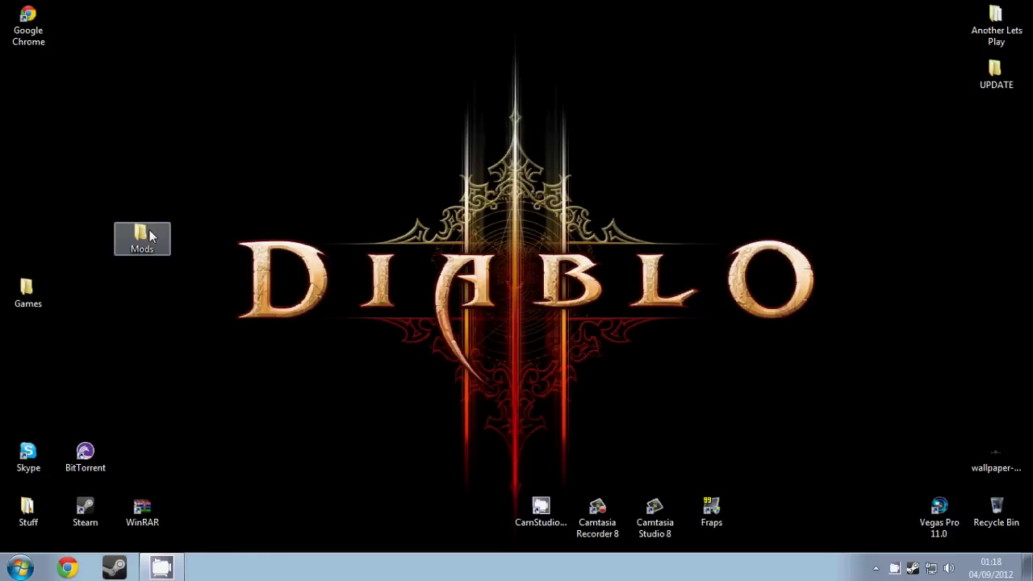
pyautogui.doubleClick(38, 295)
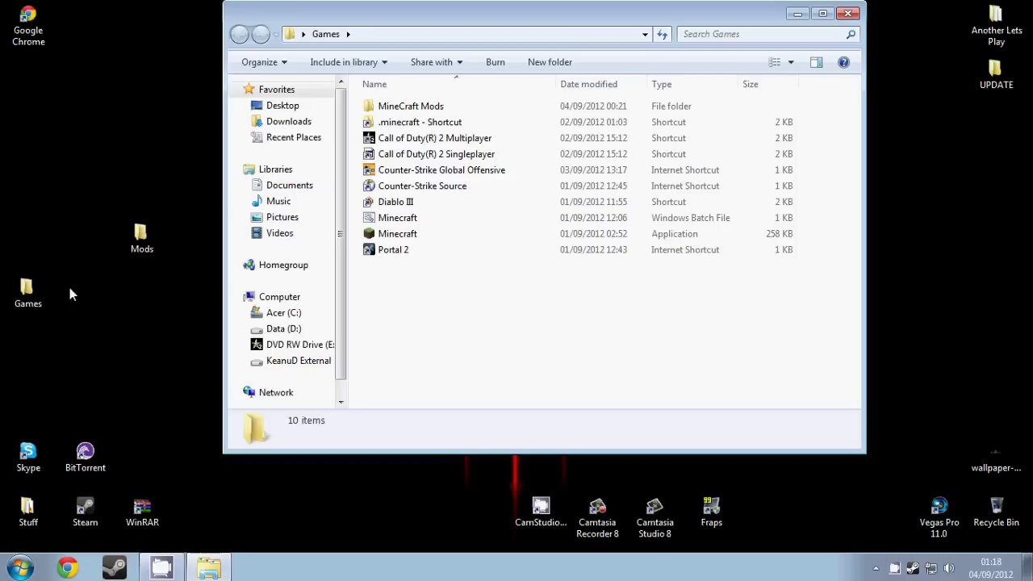
pyautogui.doubleClick(406, 109)
# Open the desktop Mods folder in a second window at the lower right
pyautogui.doubleClick(142, 235)
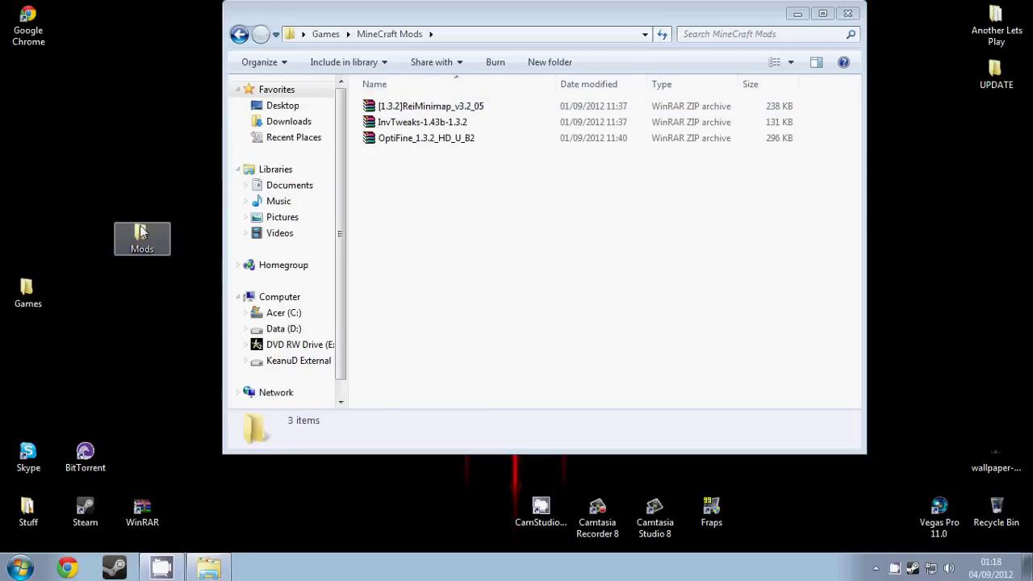
pyautogui.moveTo(379, 40)
pyautogui.mouseDown()
pyautogui.moveTo(385, 145)
pyautogui.moveTo(755, 113)
pyautogui.moveTo(728, 114)
pyautogui.mouseUp()
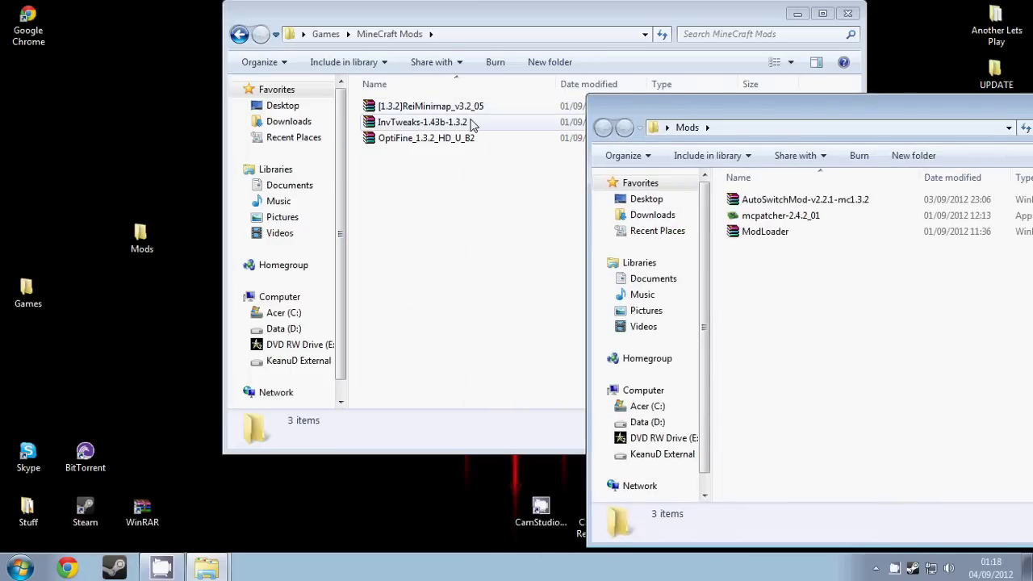
pyautogui.click(427, 138)
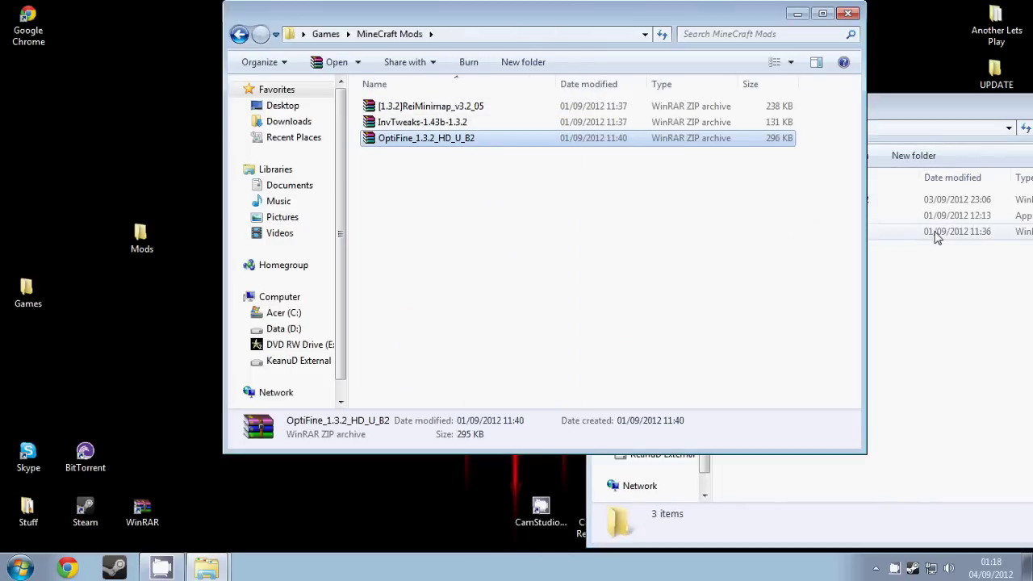
pyautogui.click(937, 233)
pyautogui.click(781, 216)
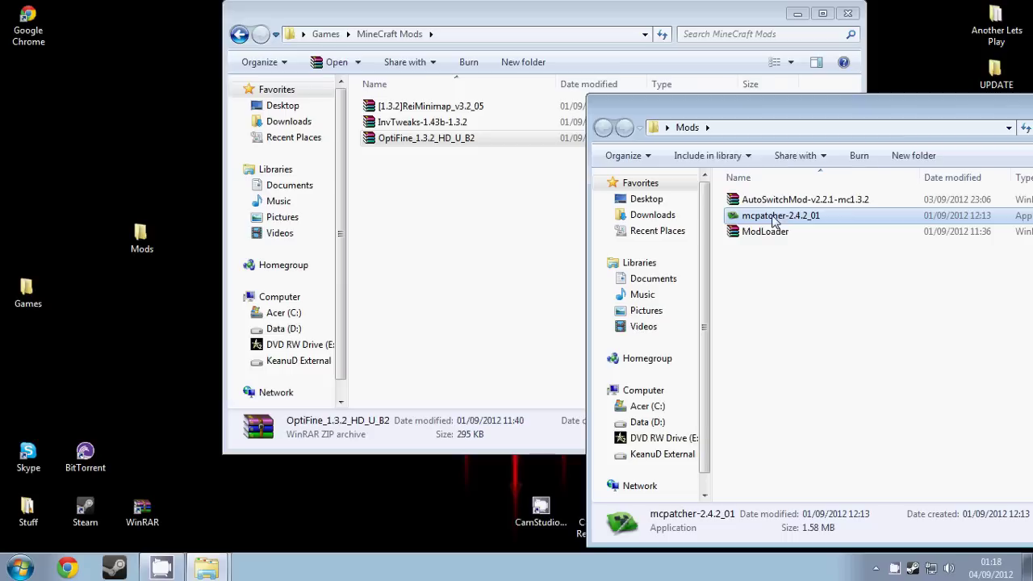